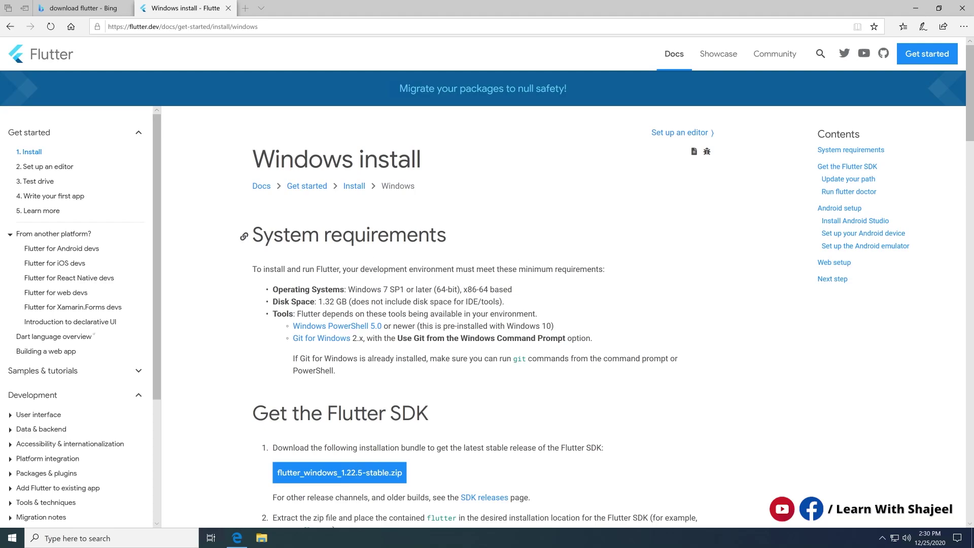
# Download the flutter_windows_1.22.5-stable.zip bundle from the Windows install page and save it.
pyautogui.moveTo(253, 159); pyautogui.dragTo(389, 159)
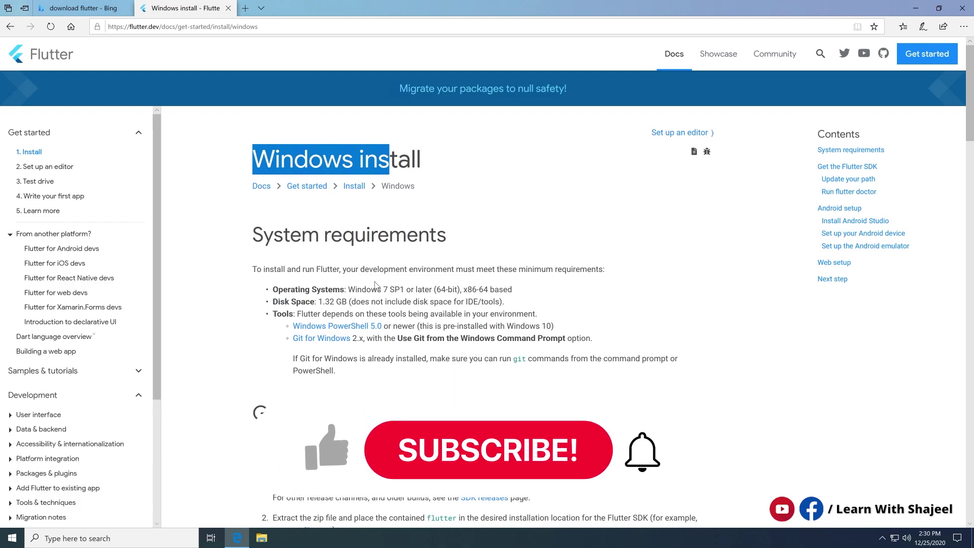
pyautogui.scroll(-3, 342, 305)
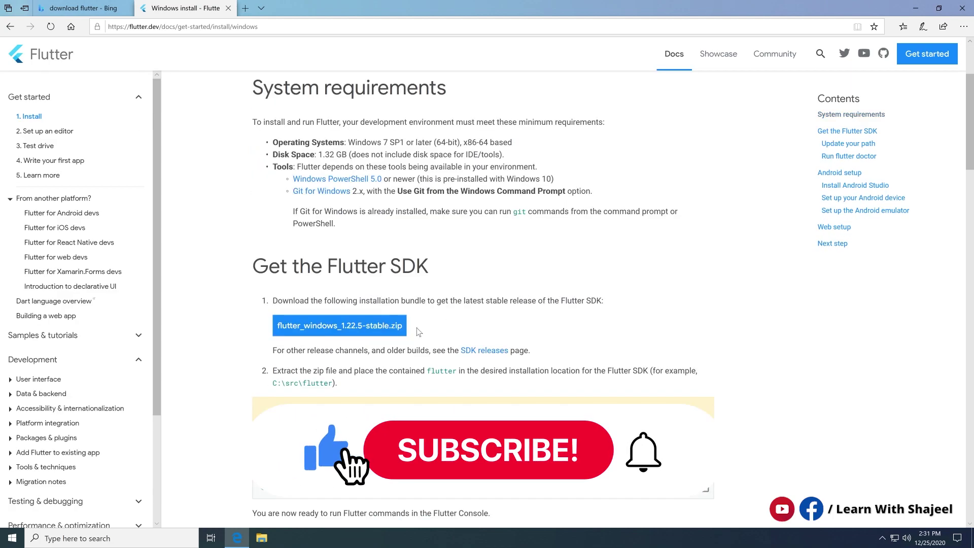
pyautogui.click(383, 332)
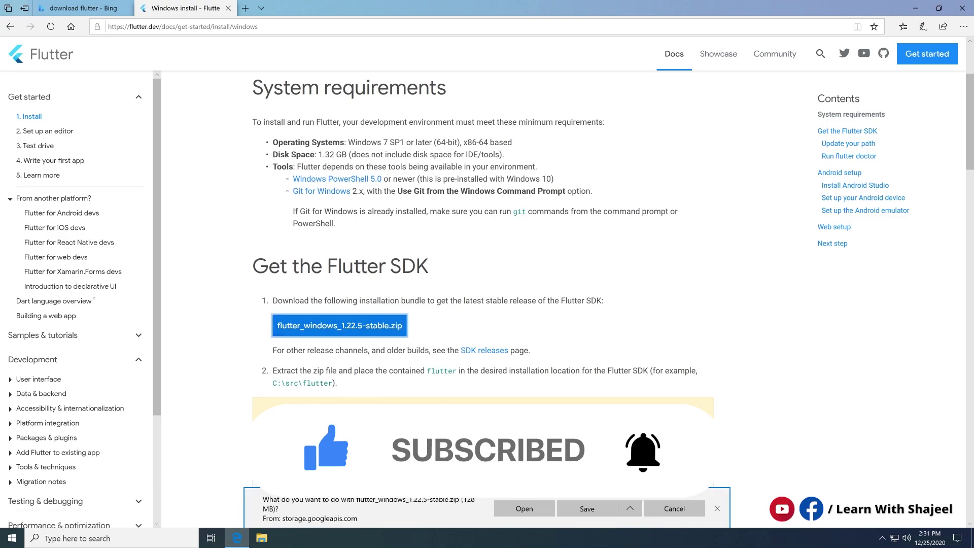
pyautogui.click(588, 508)
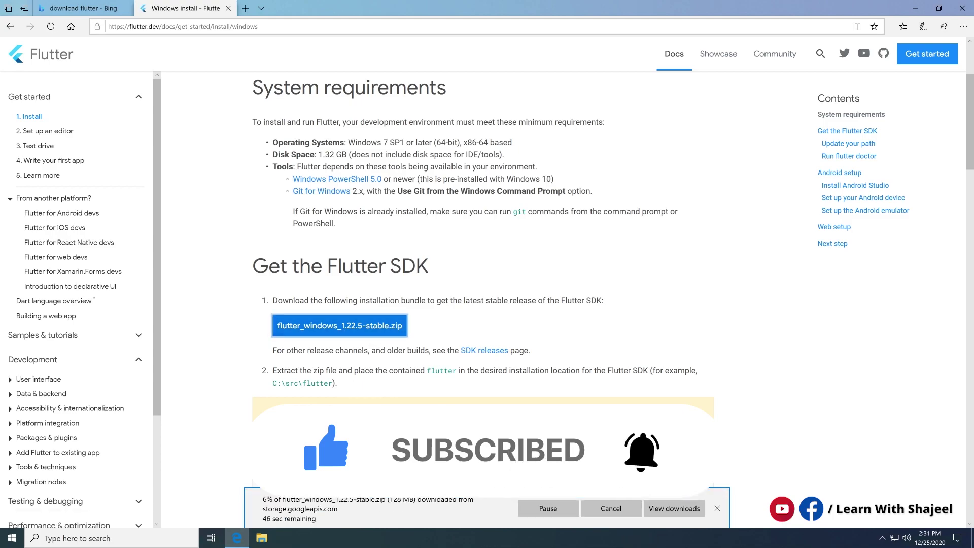
# Read the Flutter SDK extraction instructions, including the suggested C:\src\flutter location, and look over the path update section.
pyautogui.scroll(-3, 480, 319)
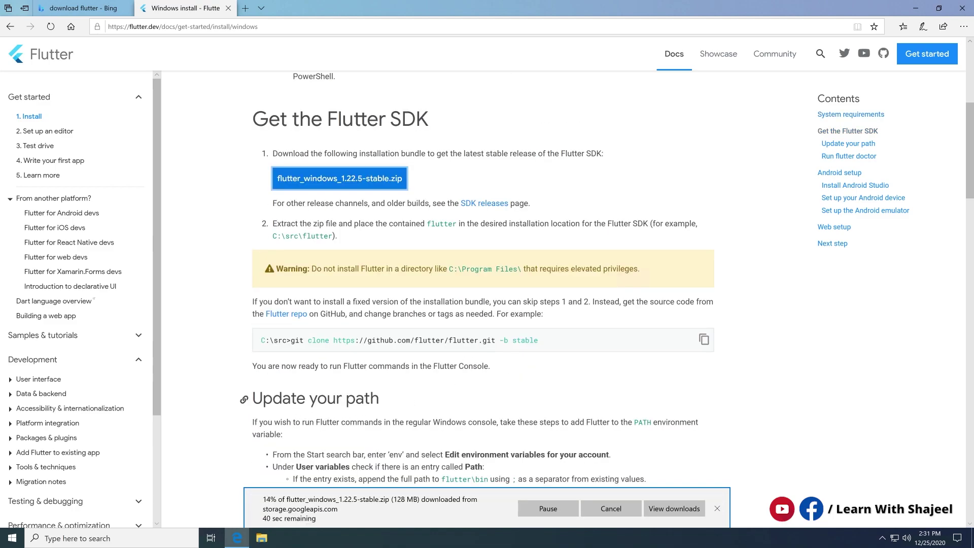
pyautogui.moveTo(252, 399); pyautogui.dragTo(379, 399)
pyautogui.scroll(-1, 379, 399)
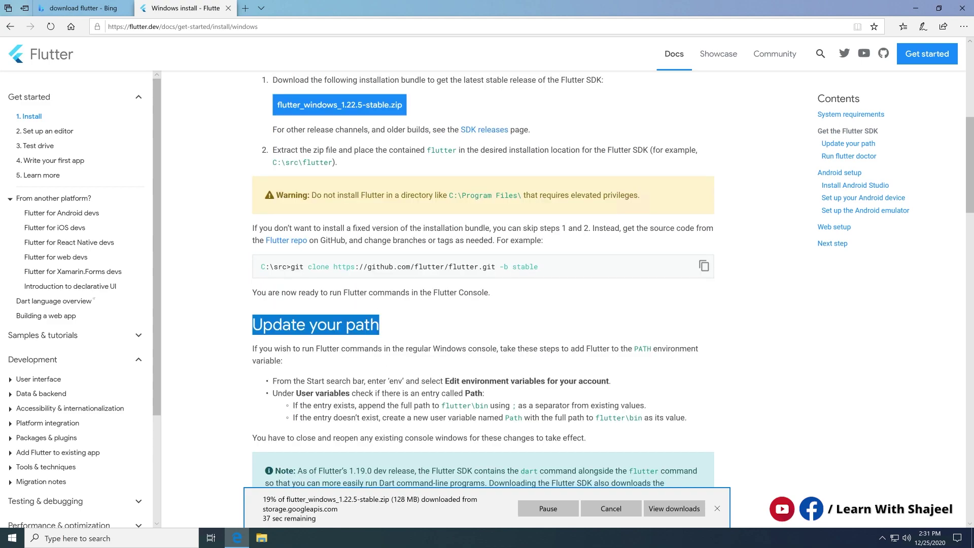
pyautogui.scroll(2, 379, 399)
pyautogui.moveTo(273, 227); pyautogui.dragTo(604, 226)
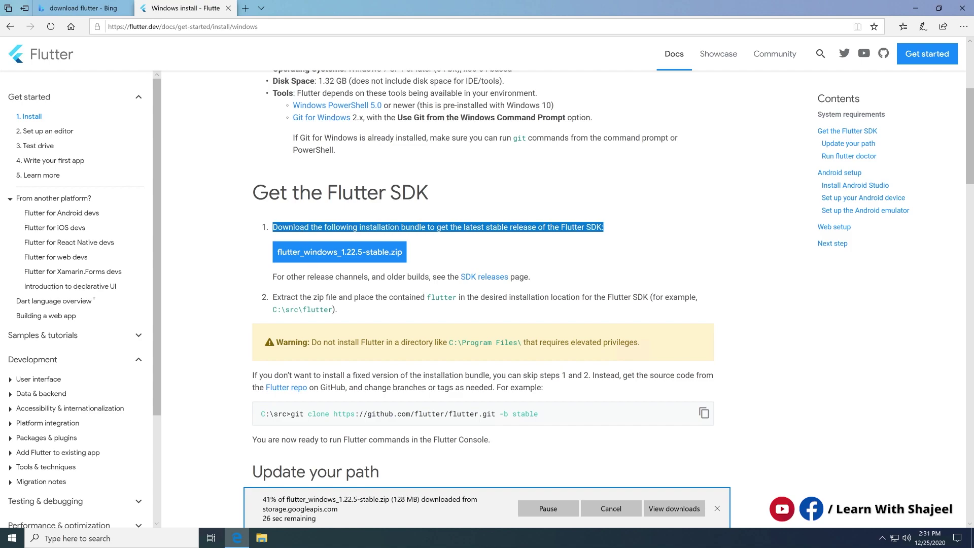
pyautogui.moveTo(273, 297); pyautogui.dragTo(493, 299)
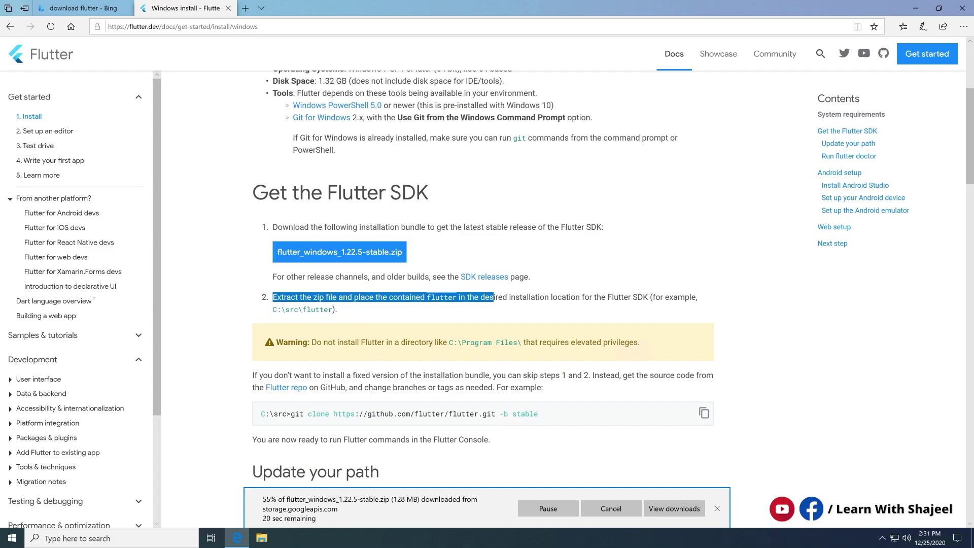
pyautogui.doubleClick(291, 309)
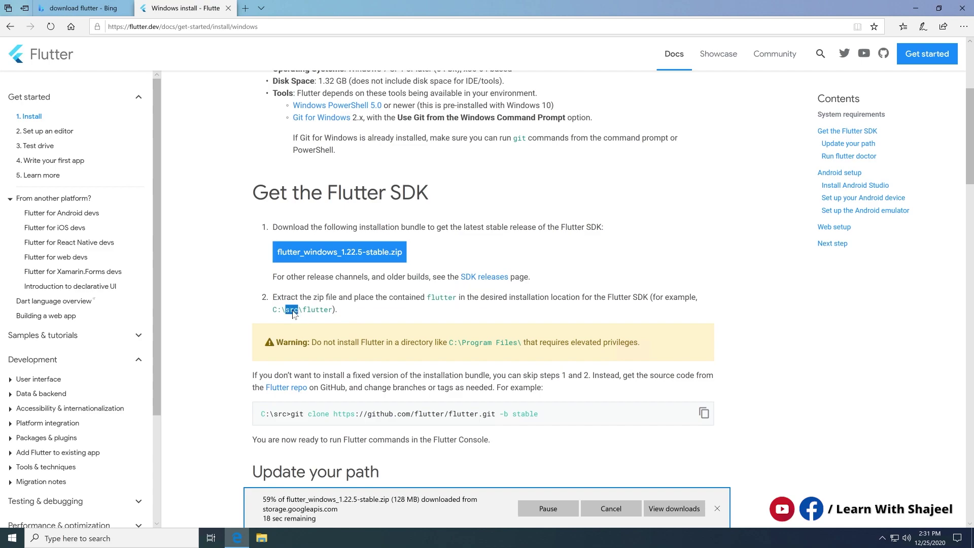
pyautogui.moveTo(272, 310); pyautogui.dragTo(329, 310)
# Show the downloaded flutter_windows_1.22.5-stable.zip in its folder and copy the archive.
pyautogui.click(662, 513)
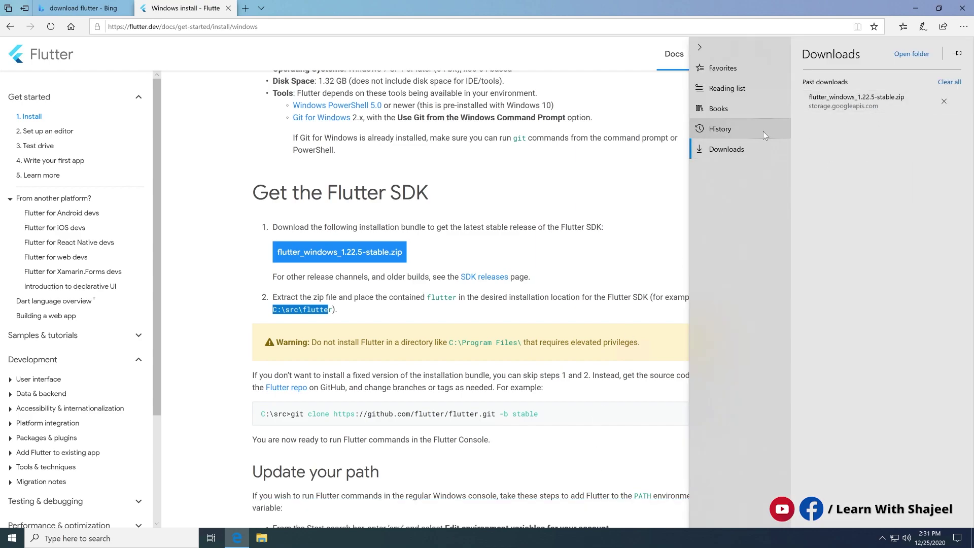
pyautogui.rightClick(839, 111)
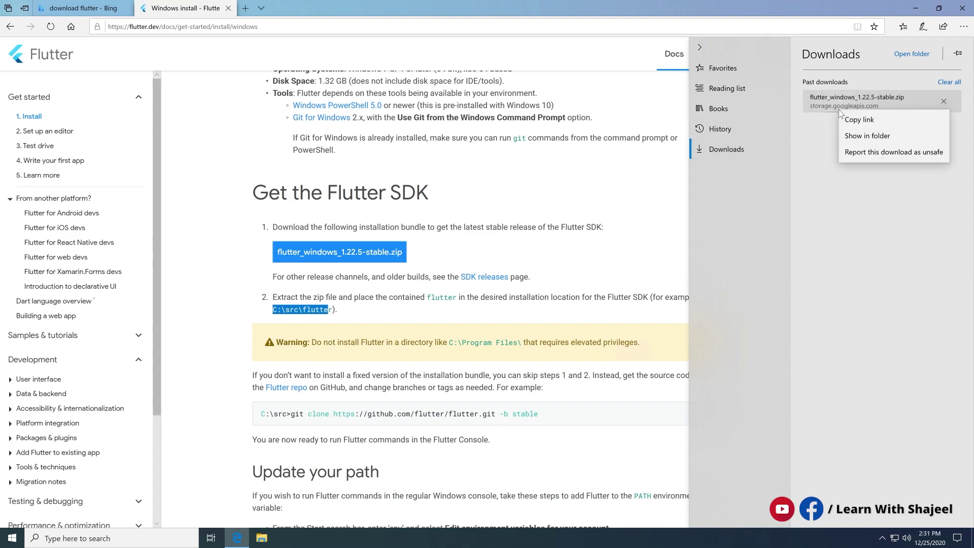
pyautogui.click(859, 136)
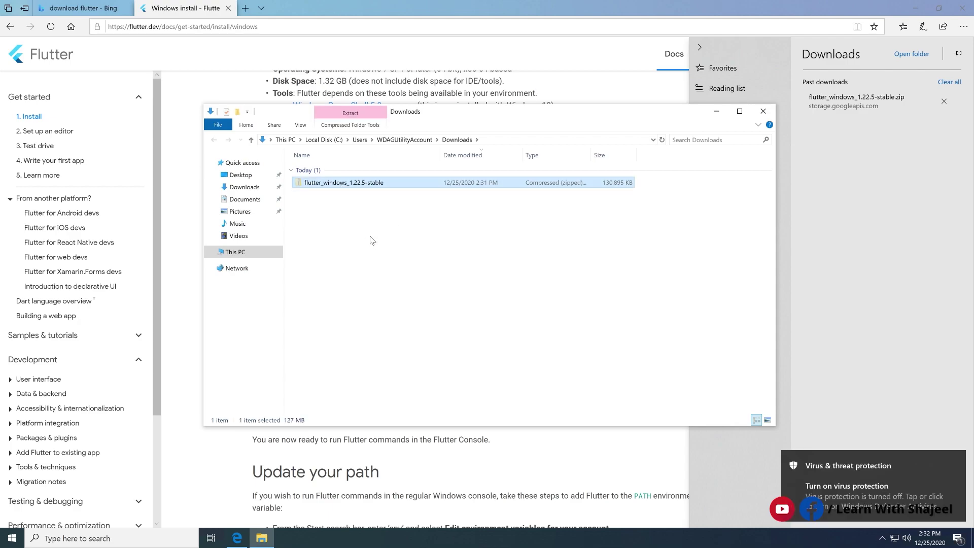
# Create a folder named src on Local Disk (C:) and paste the copied Flutter archive into it.
pyautogui.click(210, 252)
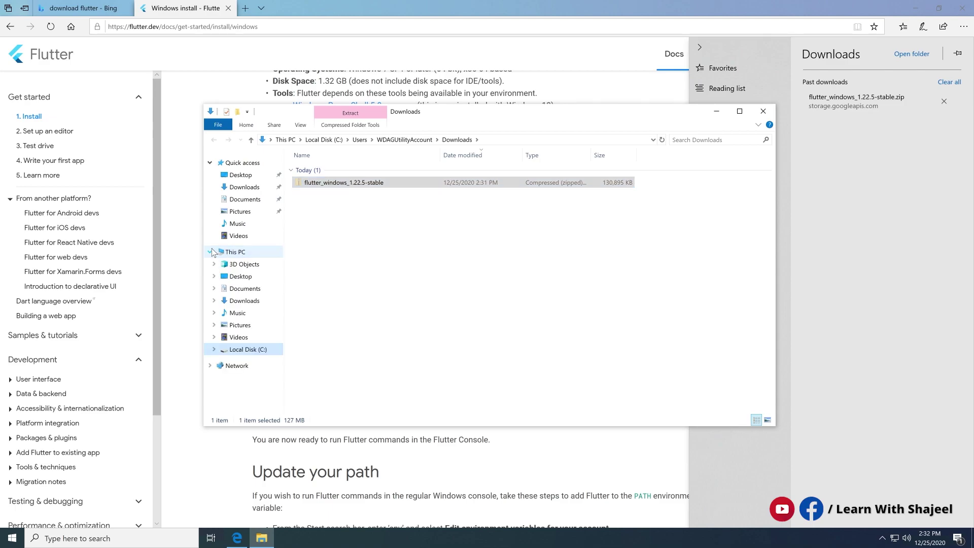
pyautogui.click(246, 349)
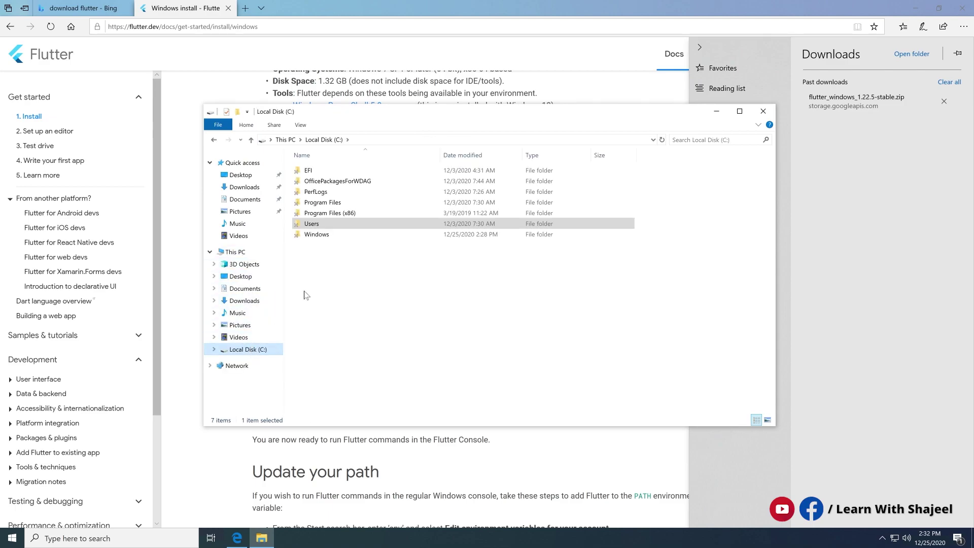
pyautogui.click(340, 272)
pyautogui.rightClick(341, 272)
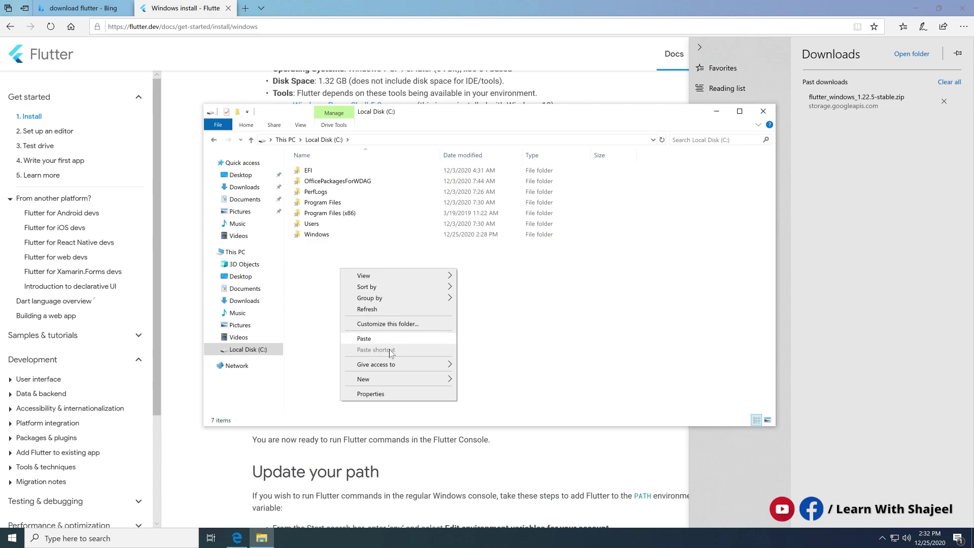
pyautogui.moveTo(441, 377)
pyautogui.click(507, 381)
pyautogui.write('src')
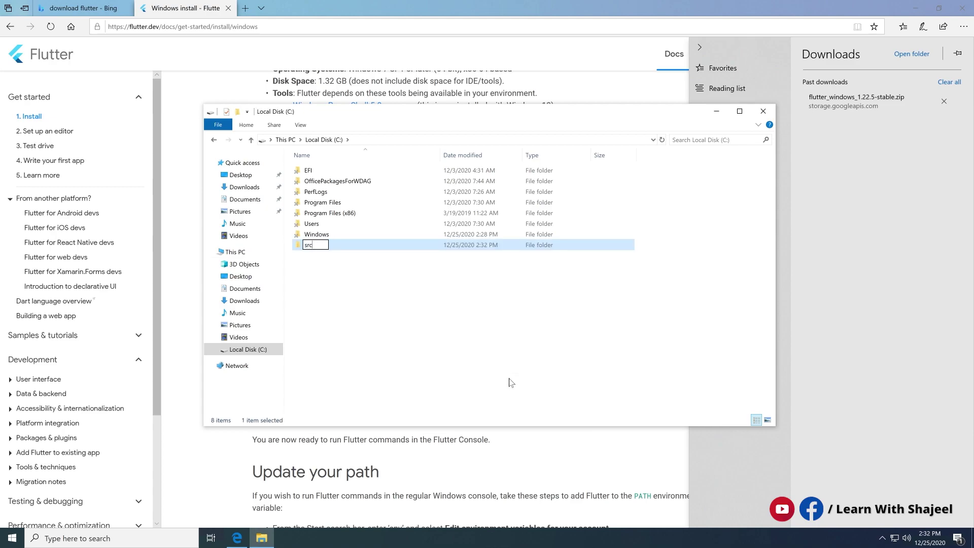
pyautogui.press('Return')
pyautogui.press('Return')
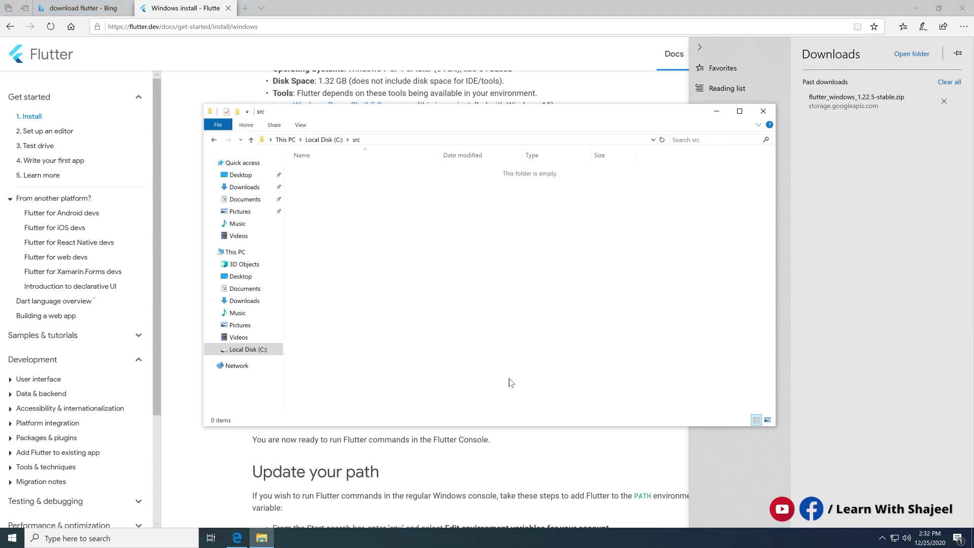
pyautogui.hotkey('ctrl', 'v')
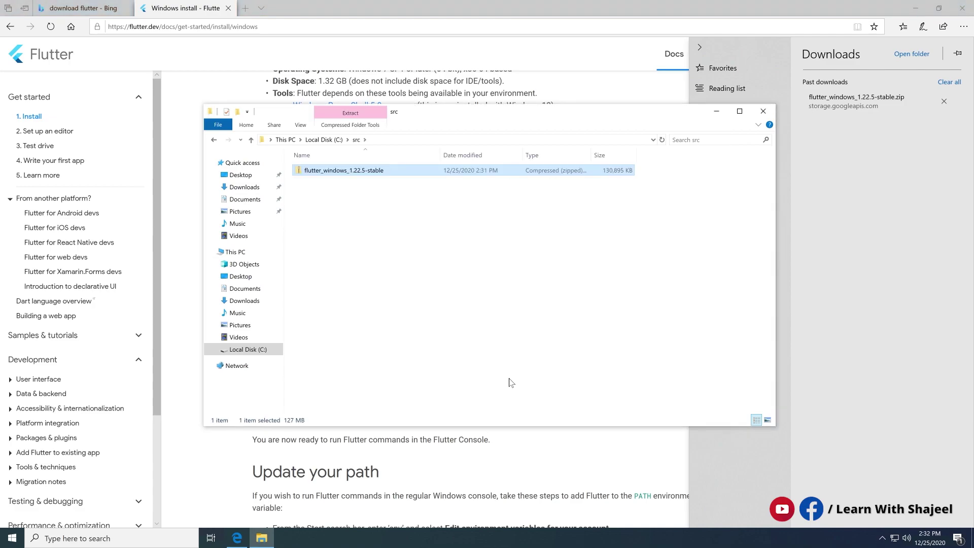
# Extract the whole Flutter archive with C:\src\ as the destination folder.
pyautogui.rightClick(371, 169)
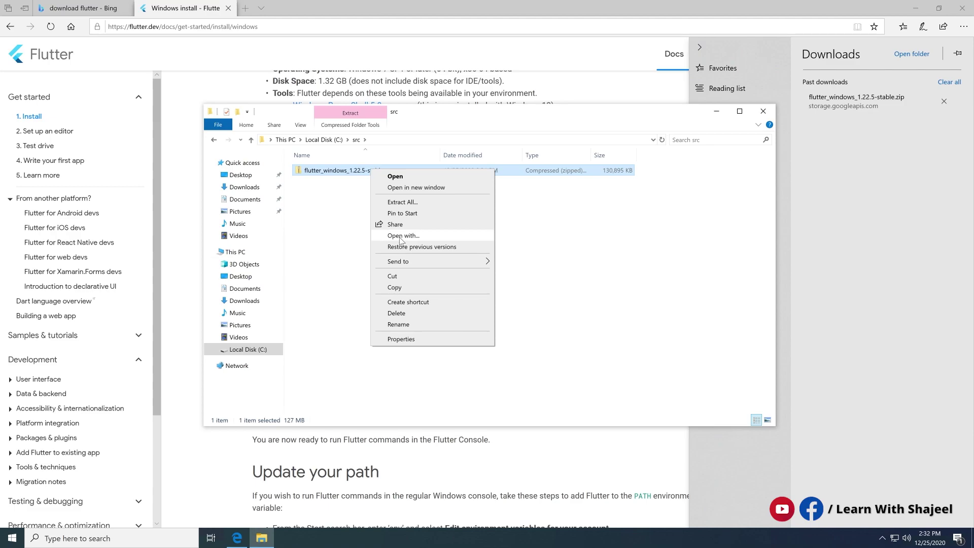
pyautogui.click(403, 201)
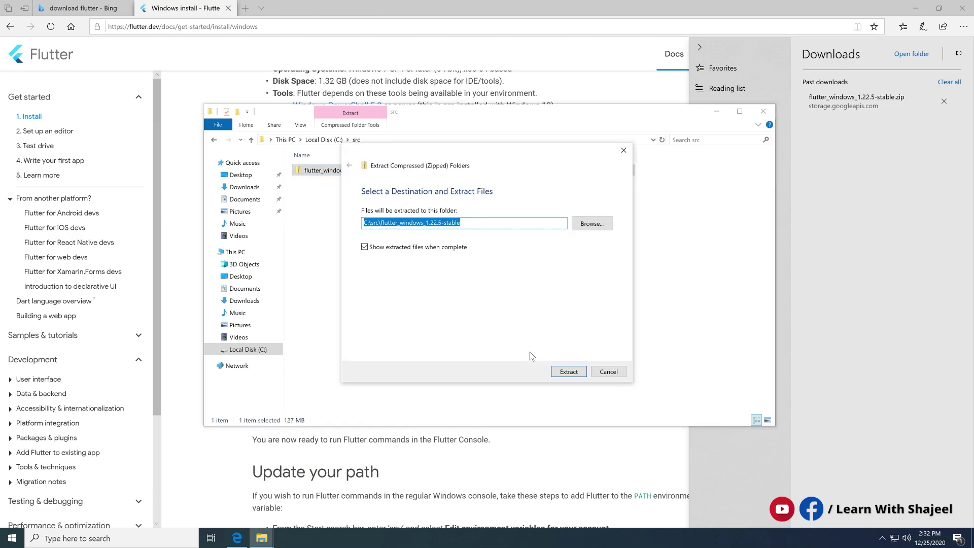
pyautogui.click(554, 369)
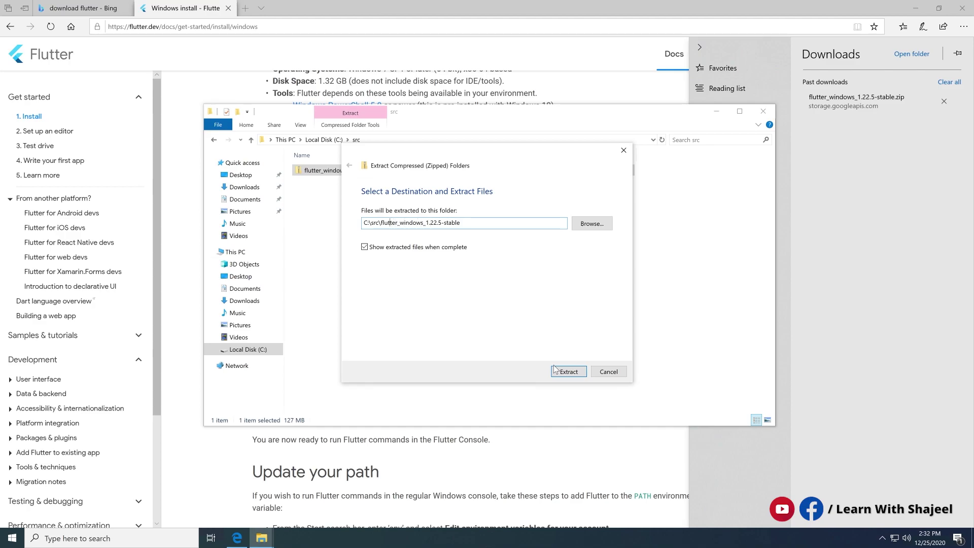
pyautogui.hotkey('shift', 'End')
pyautogui.press('Delete')
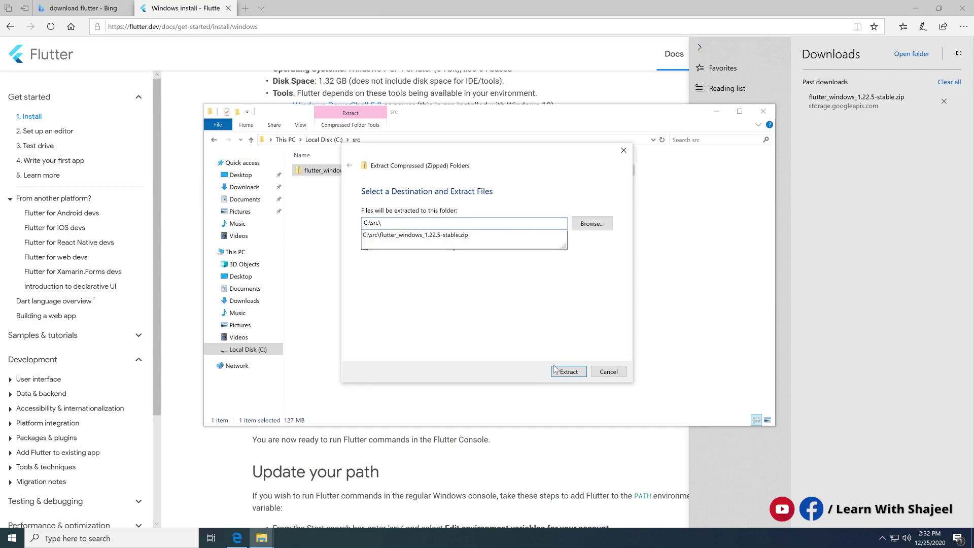
pyautogui.press('Escape')
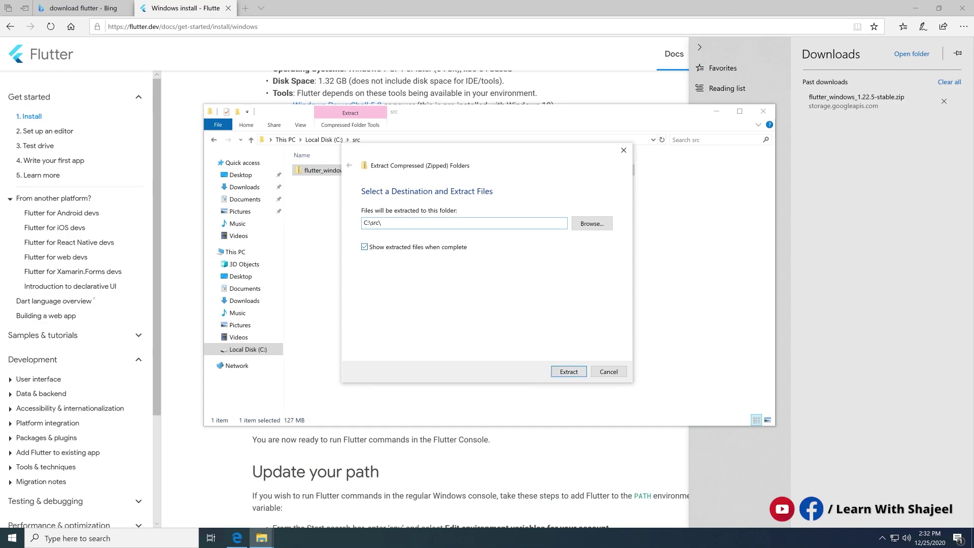
pyautogui.click(567, 371)
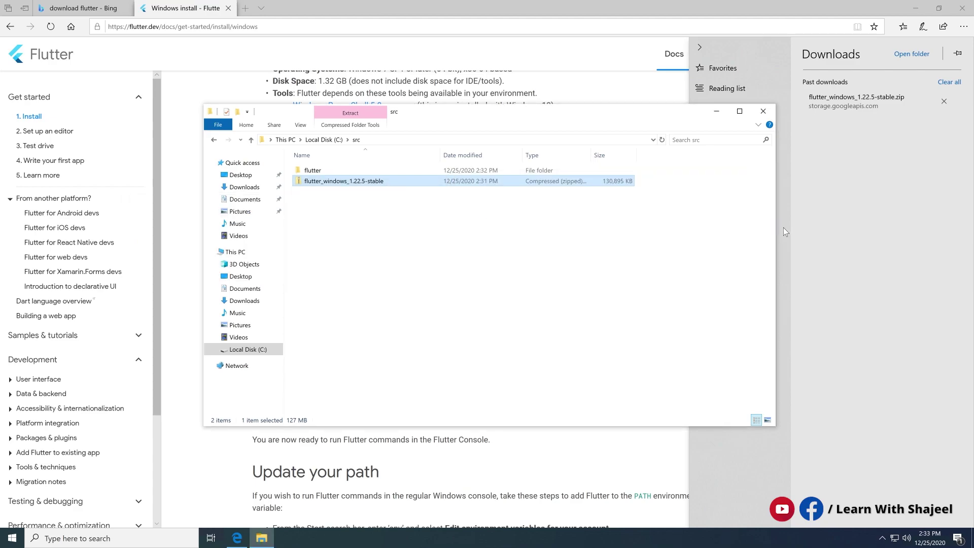
# Return to the Flutter install page and read the instructions for adding Flutter to the PATH environment variable.
pyautogui.click(783, 227)
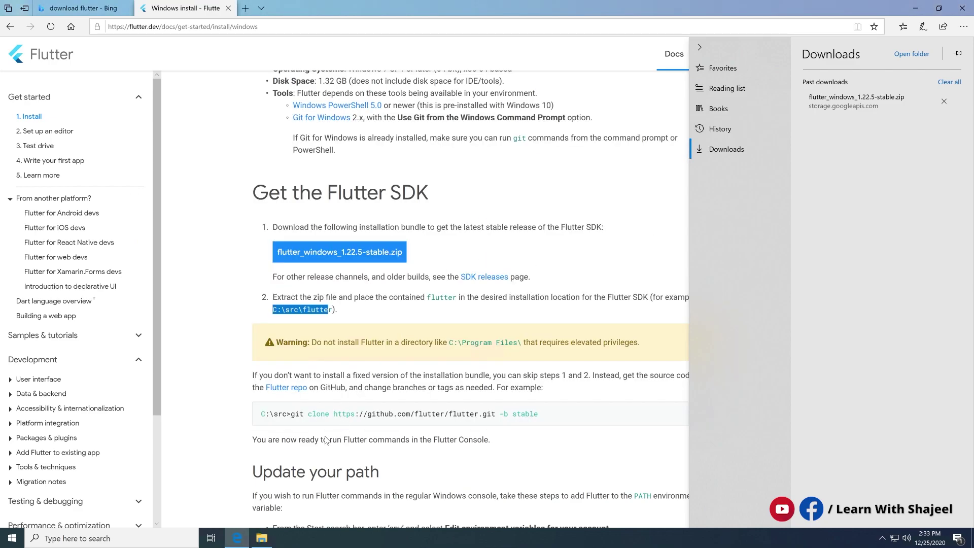
pyautogui.click(359, 470)
pyautogui.scroll(-4, 287, 443)
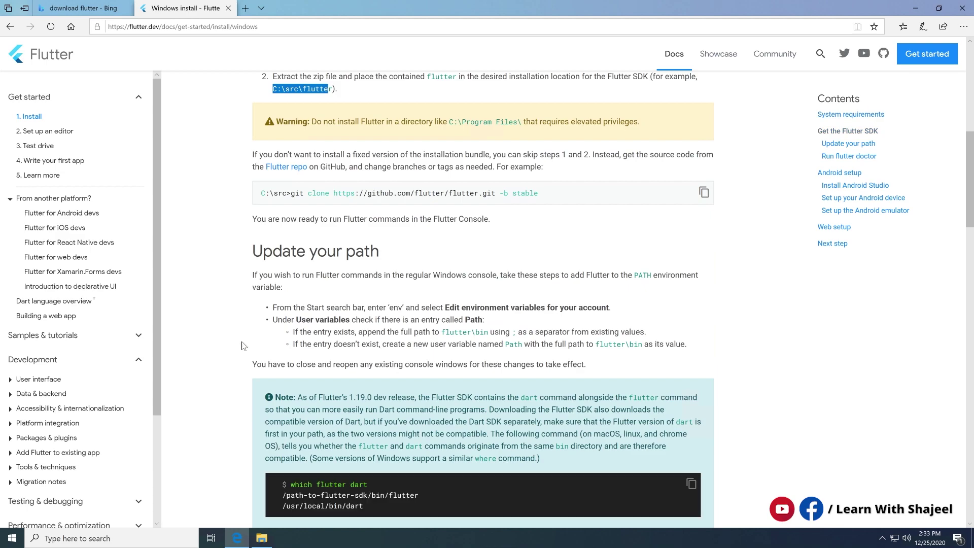
pyautogui.moveTo(253, 277); pyautogui.dragTo(299, 291)
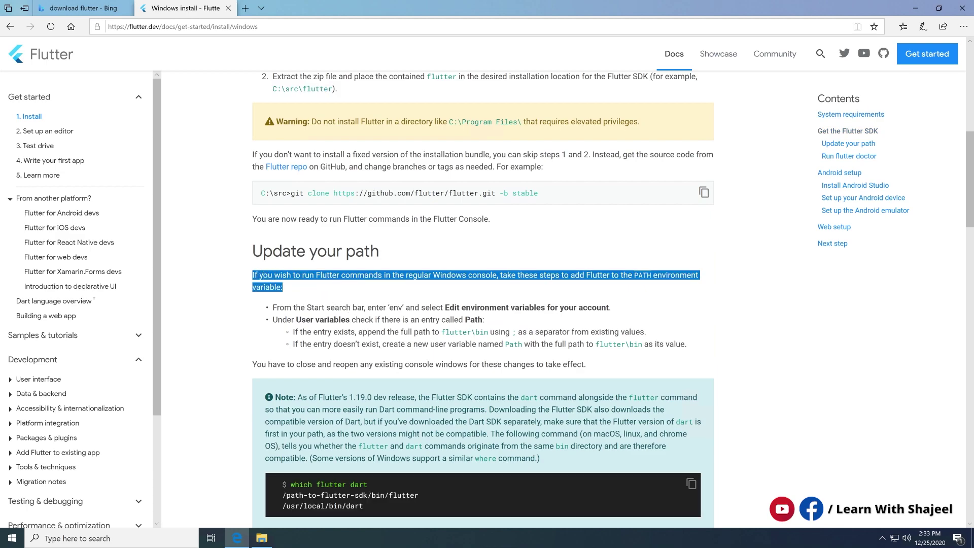
pyautogui.scroll(-1, 378, 331)
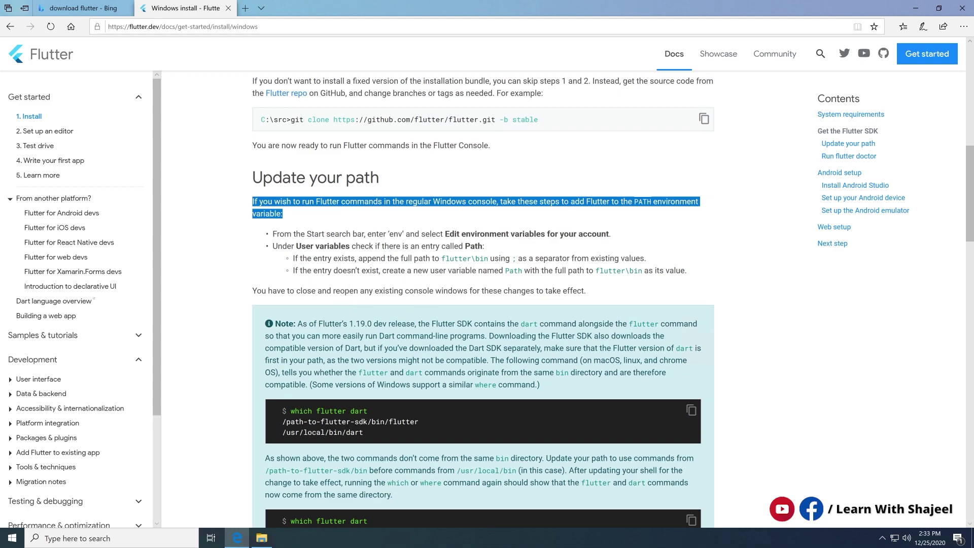
pyautogui.moveTo(445, 234); pyautogui.dragTo(529, 234)
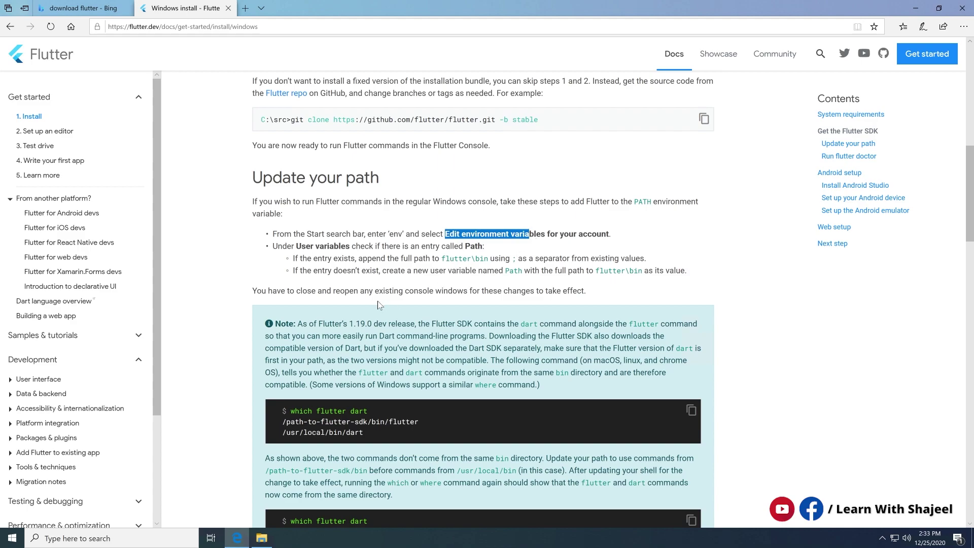
# Switch to File Explorer, open the bin folder inside the extracted flutter folder, and copy its path C:\src\flutter\bin.
pyautogui.hotkey('alt', 'Tab')
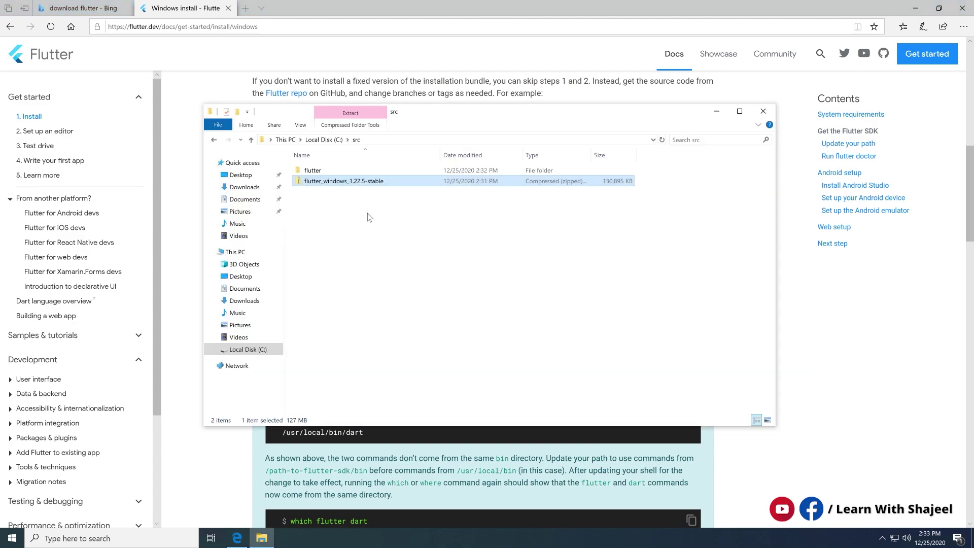
pyautogui.click(345, 182)
pyautogui.click(312, 173)
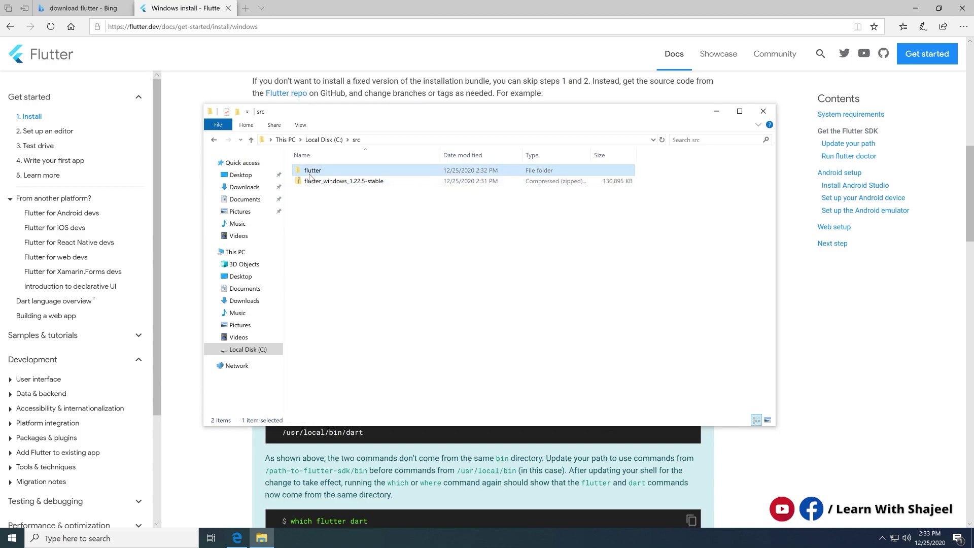
pyautogui.doubleClick(311, 172)
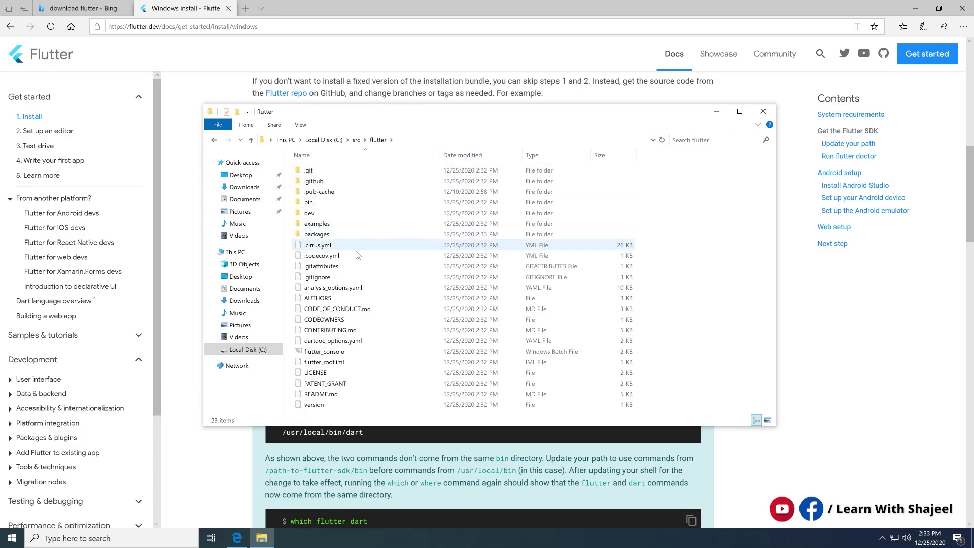
pyautogui.doubleClick(349, 203)
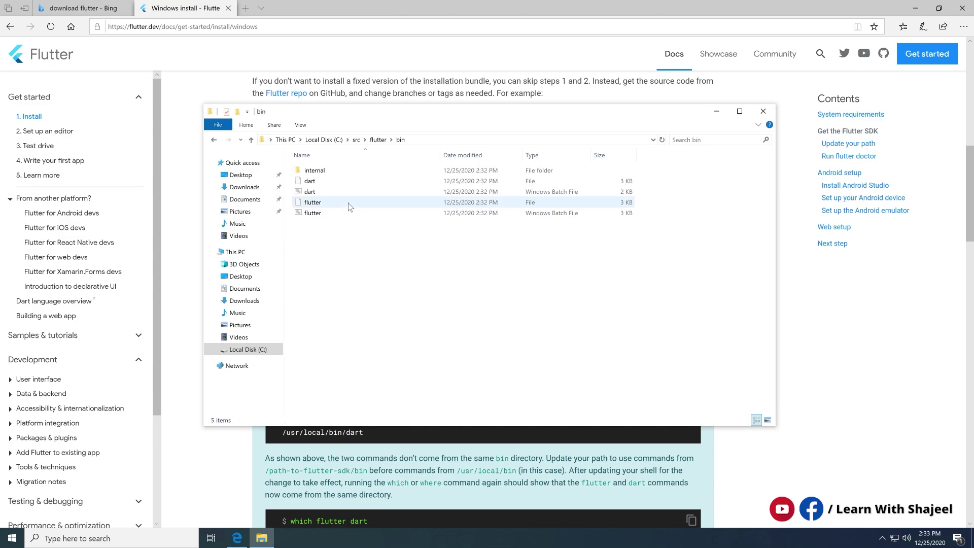
pyautogui.click(432, 140)
pyautogui.hotkey('ctrl', 'c')
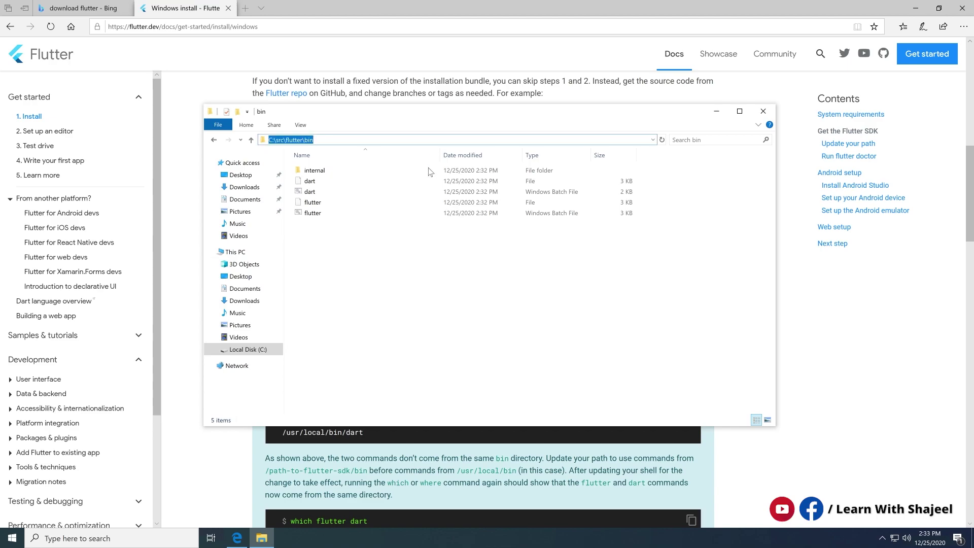
# Search Windows for env, open System Properties, and bring up the Environment Variables dialog.
pyautogui.click(215, 472)
pyautogui.click(147, 541)
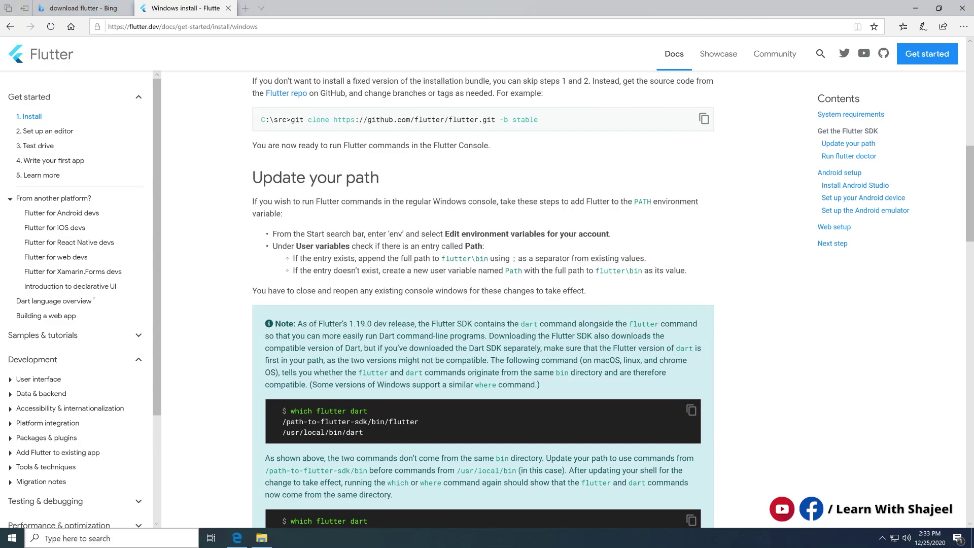
pyautogui.write('envo')
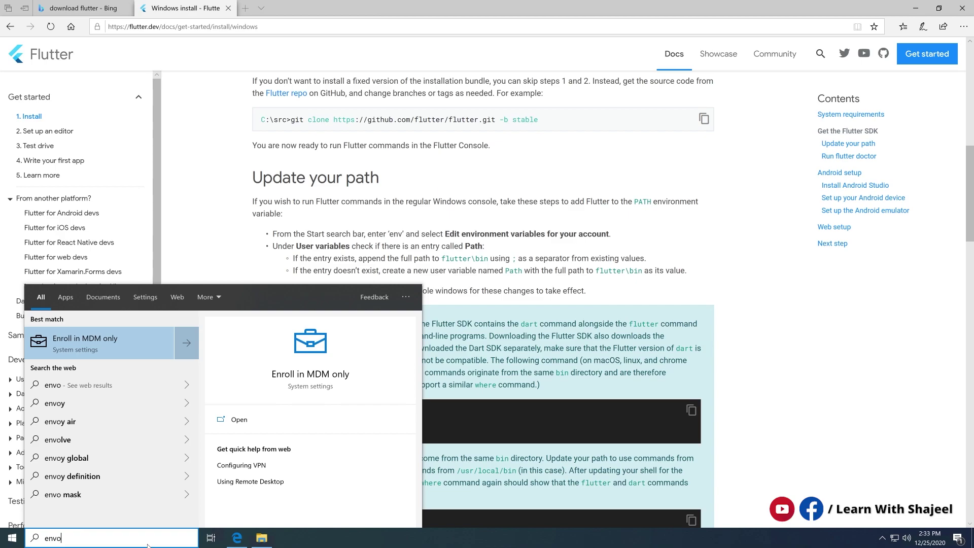
pyautogui.press('BackSpace')
pyautogui.press('Return')
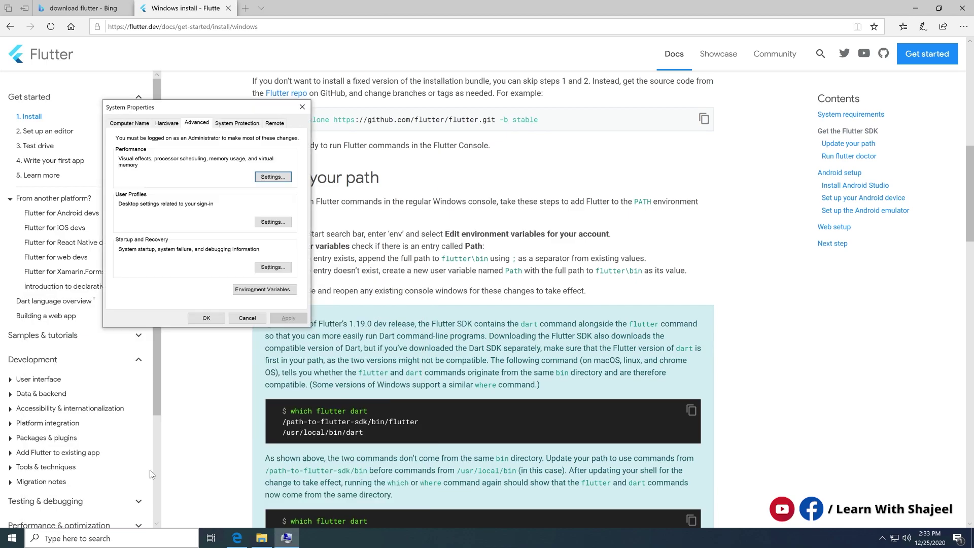
pyautogui.click(260, 293)
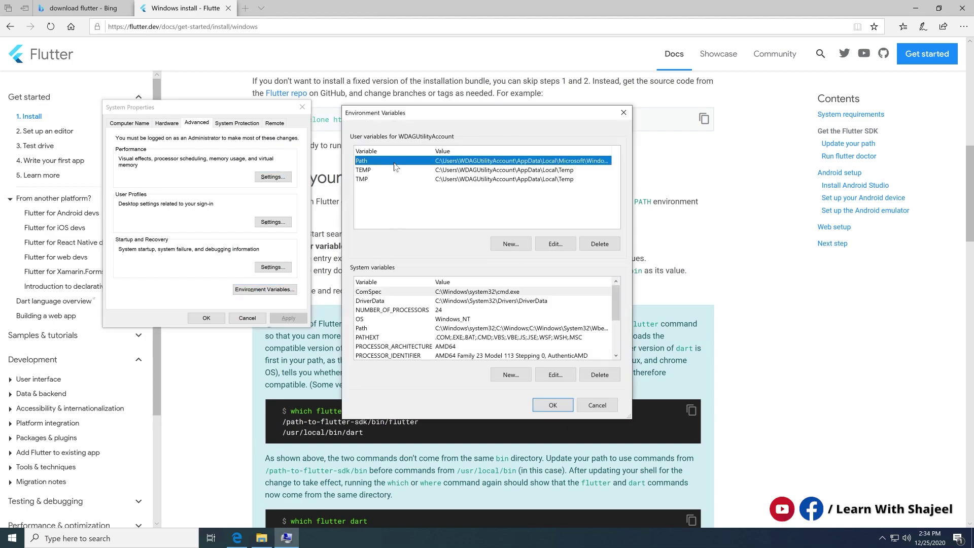
# Add the copied path C:\src\flutter\bin as a new entry in the user Path variable and save the changes.
pyautogui.click(450, 209)
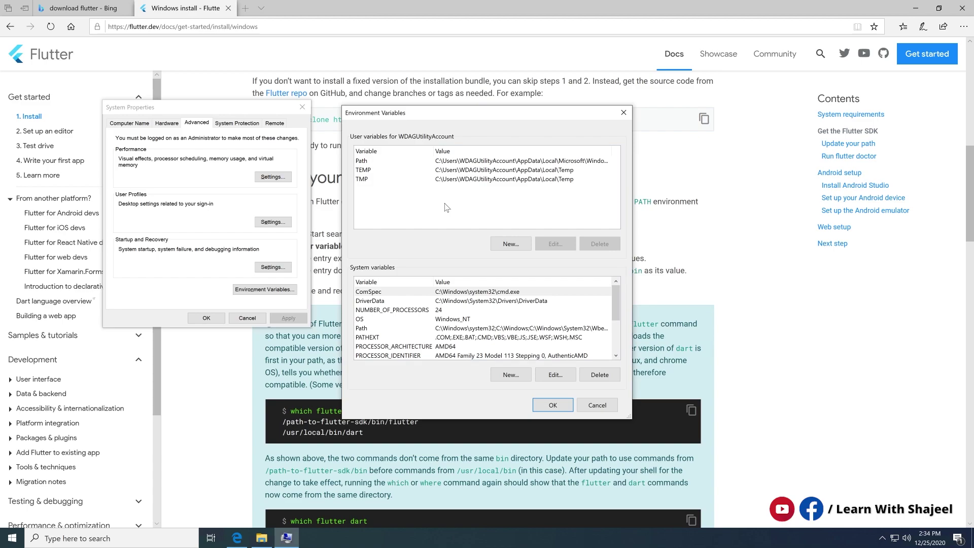
pyautogui.click(389, 163)
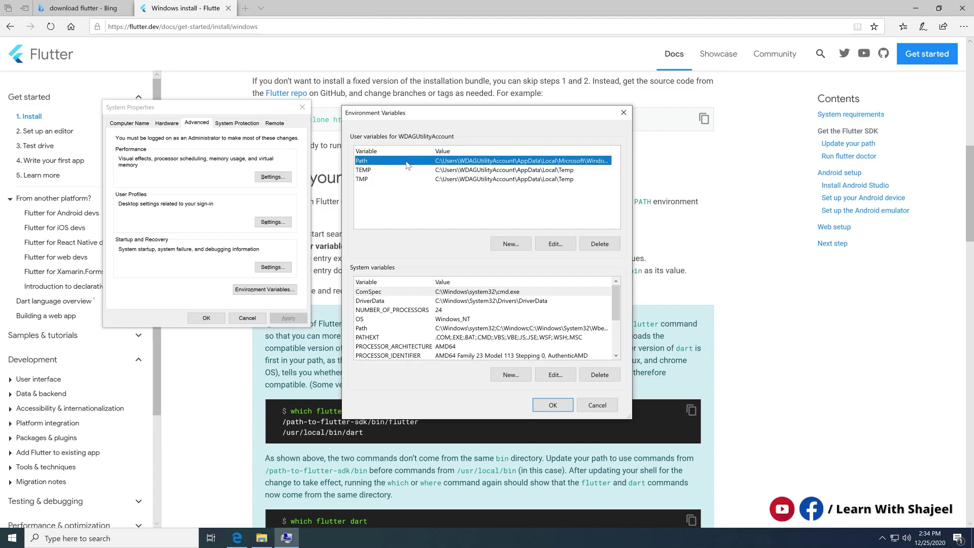
pyautogui.click(554, 244)
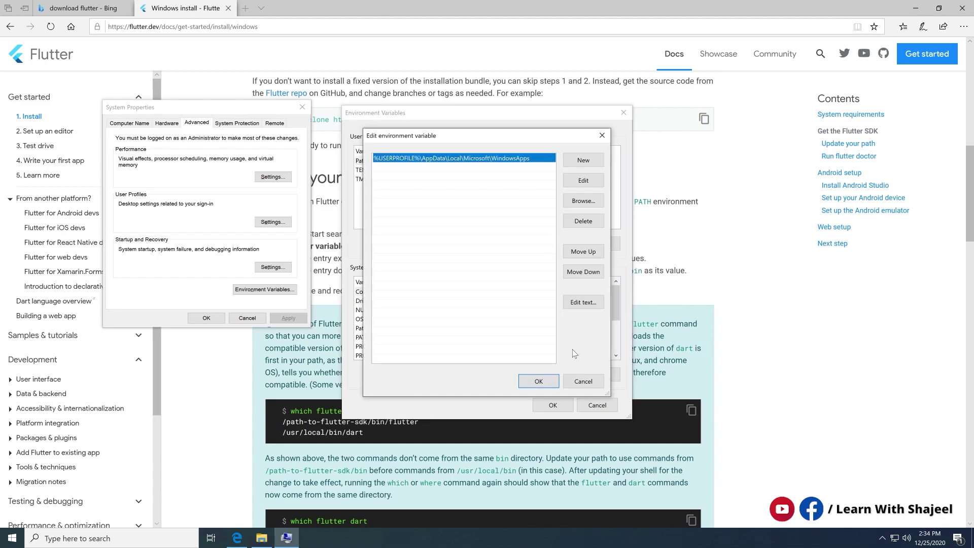
pyautogui.click(432, 175)
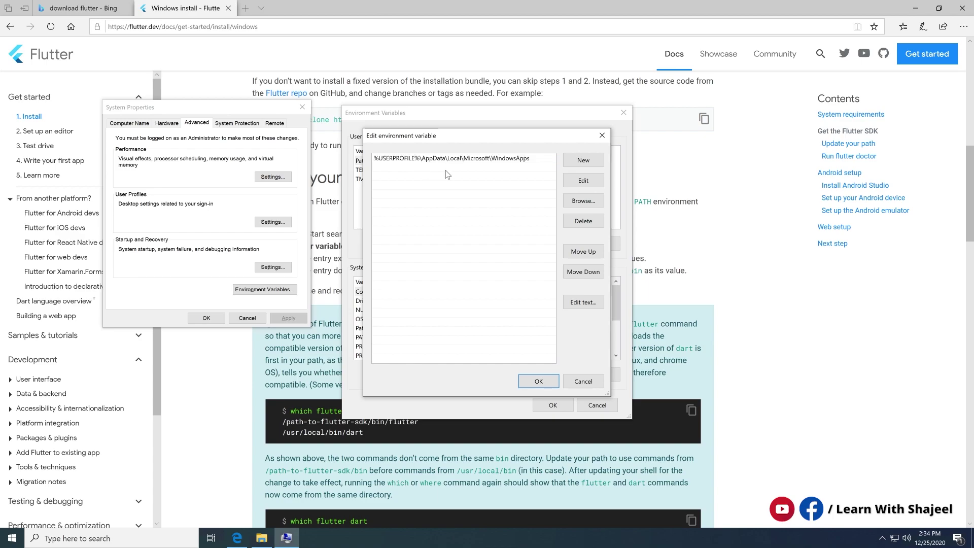
pyautogui.click(583, 161)
pyautogui.hotkey('ctrl', 'v')
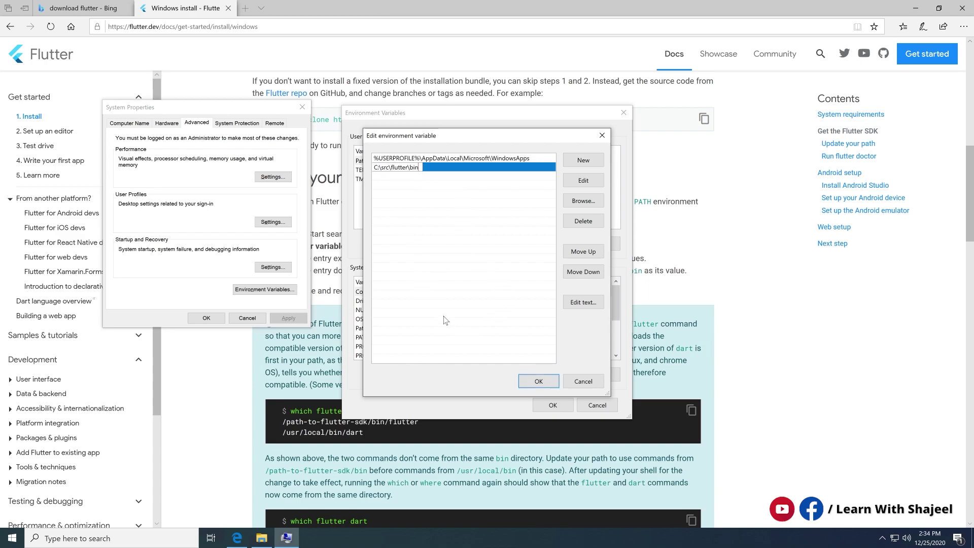
pyautogui.click(528, 385)
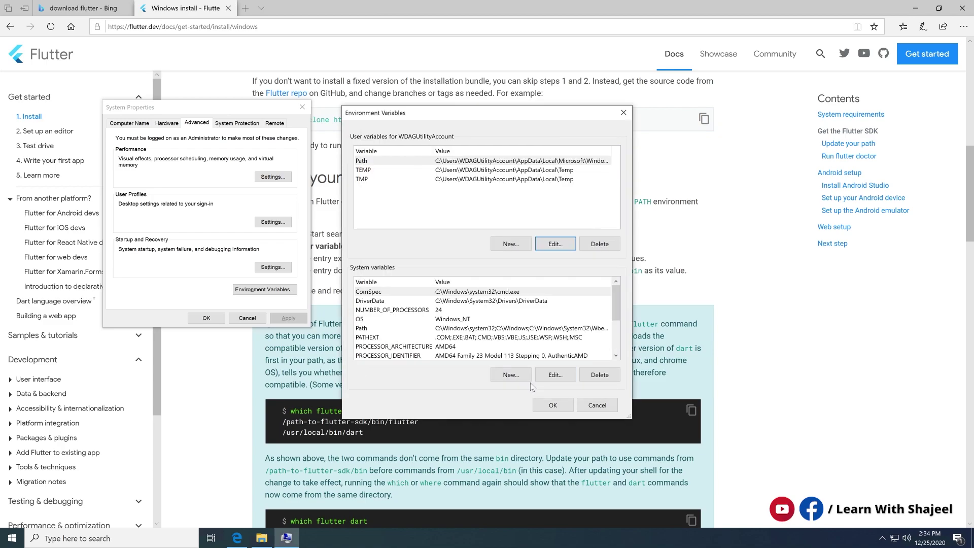
pyautogui.click(553, 404)
pyautogui.click(207, 320)
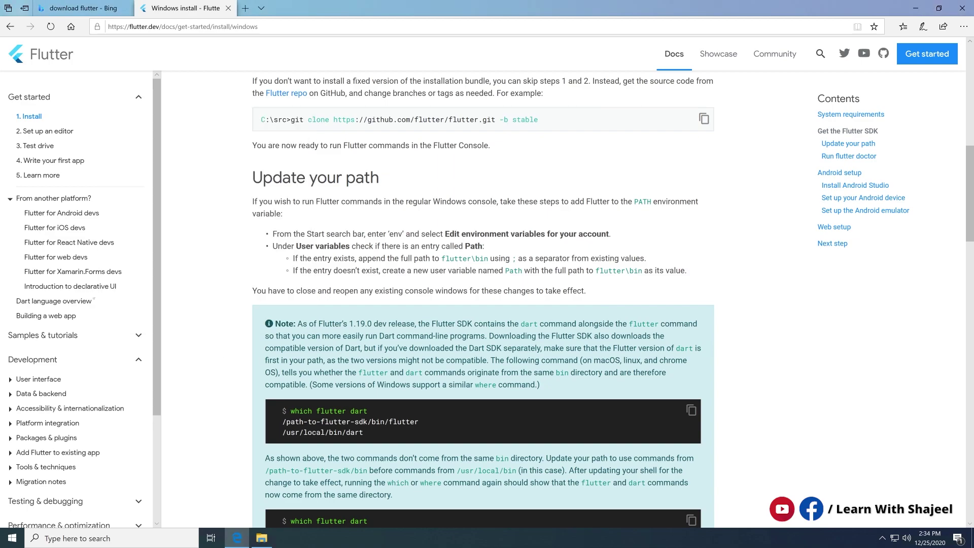
# Read on to the flutter doctor instructions, then open Command Prompt and run flutter doctor.
pyautogui.scroll(-2, 554, 329)
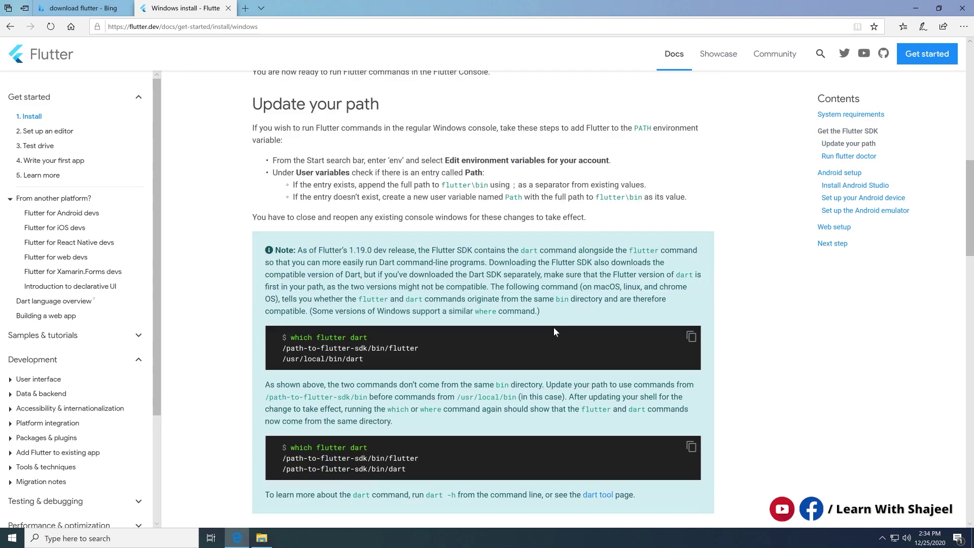
pyautogui.scroll(-3, 554, 329)
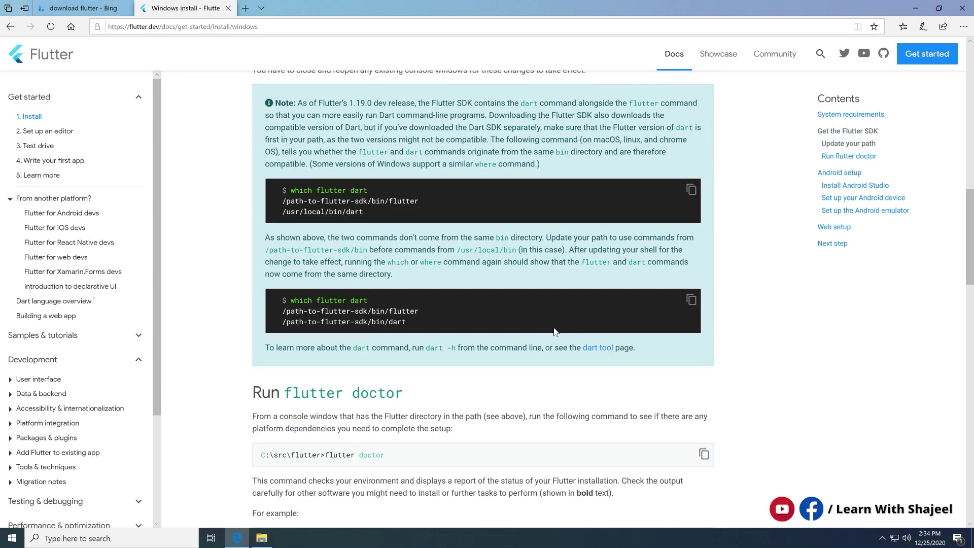
pyautogui.scroll(-2, 553, 330)
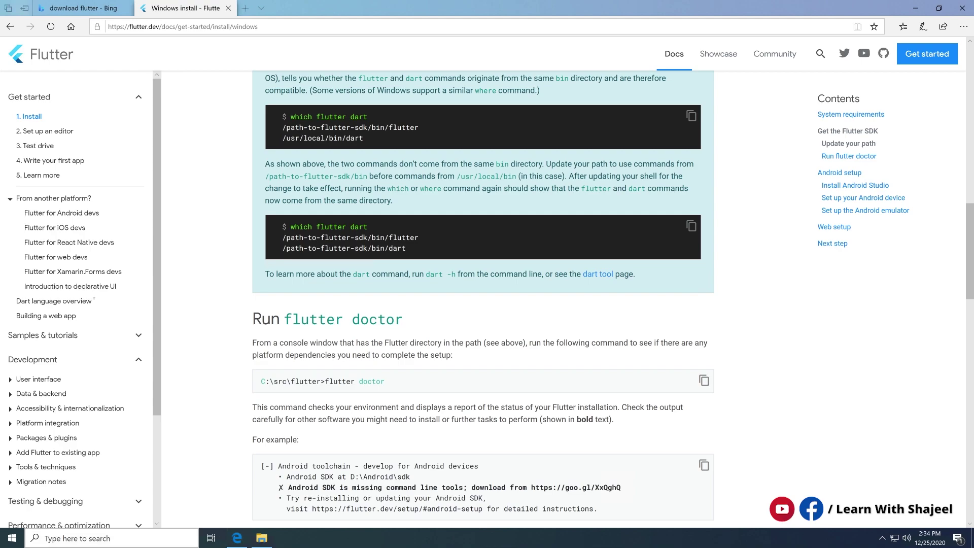
pyautogui.click(76, 538)
pyautogui.write('cmd')
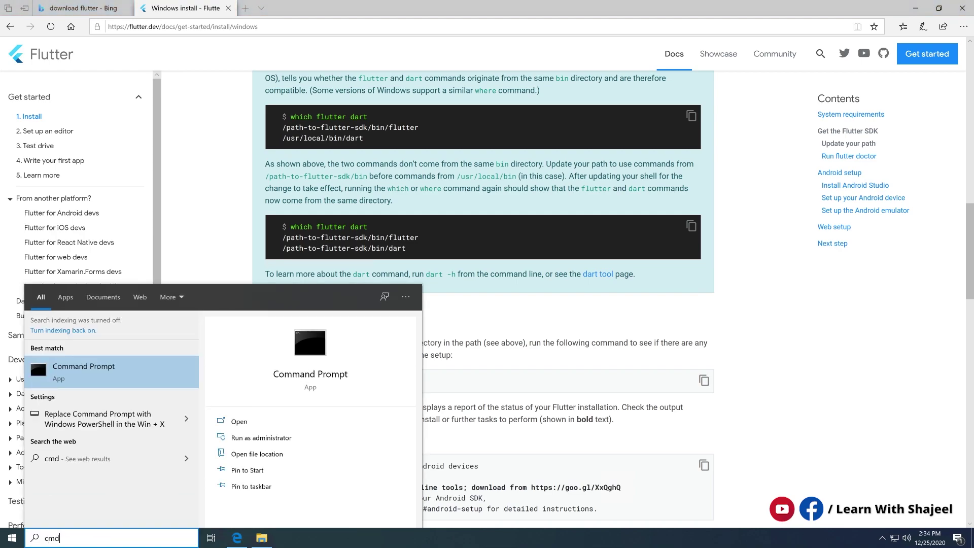
pyautogui.press('Return')
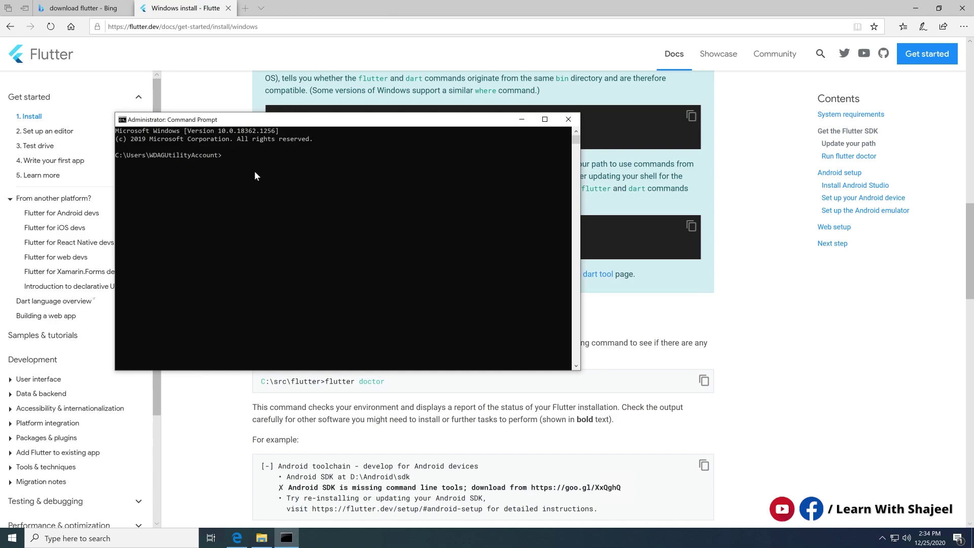
pyautogui.write('flutter doctor')
pyautogui.press('Return')
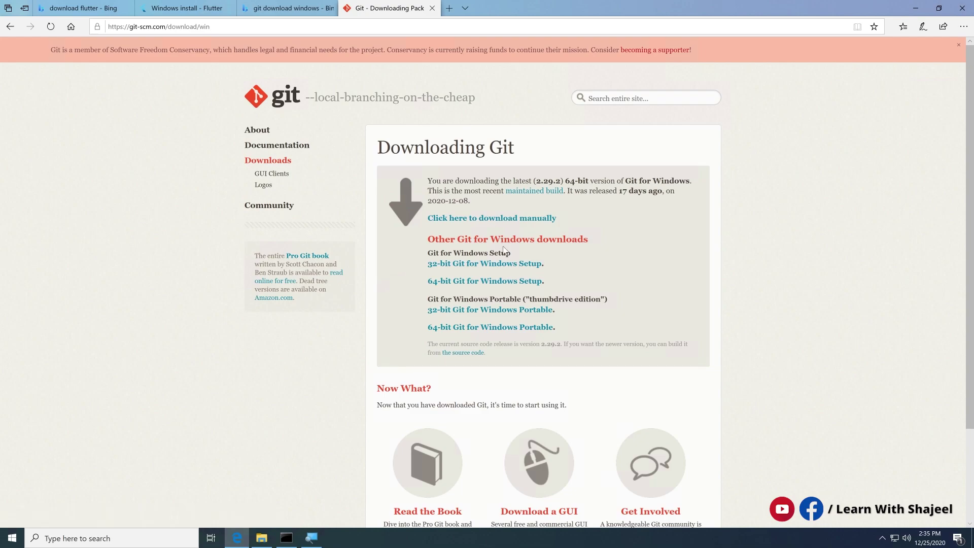
# Download and save the 64-bit Git for Windows Setup, then run the installer.
pyautogui.click(508, 282)
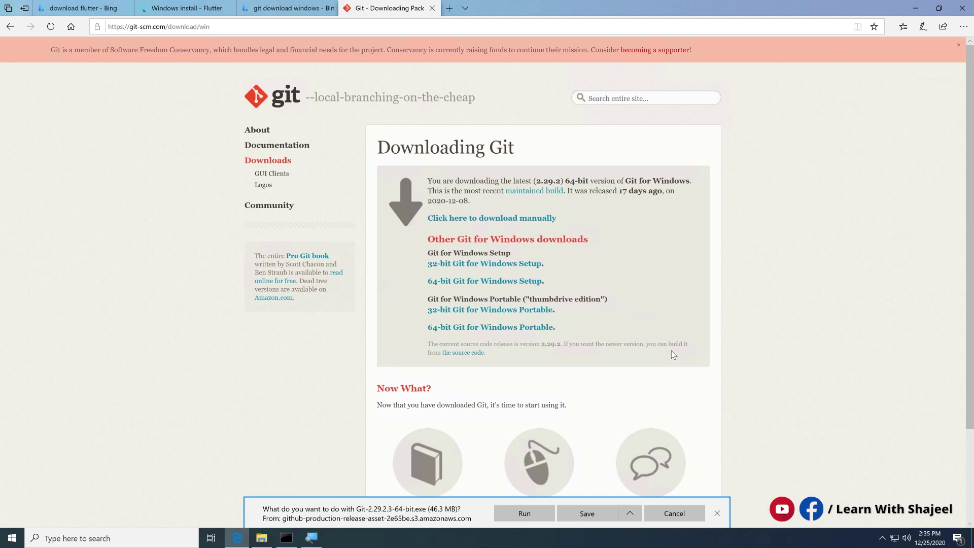
pyautogui.click(587, 513)
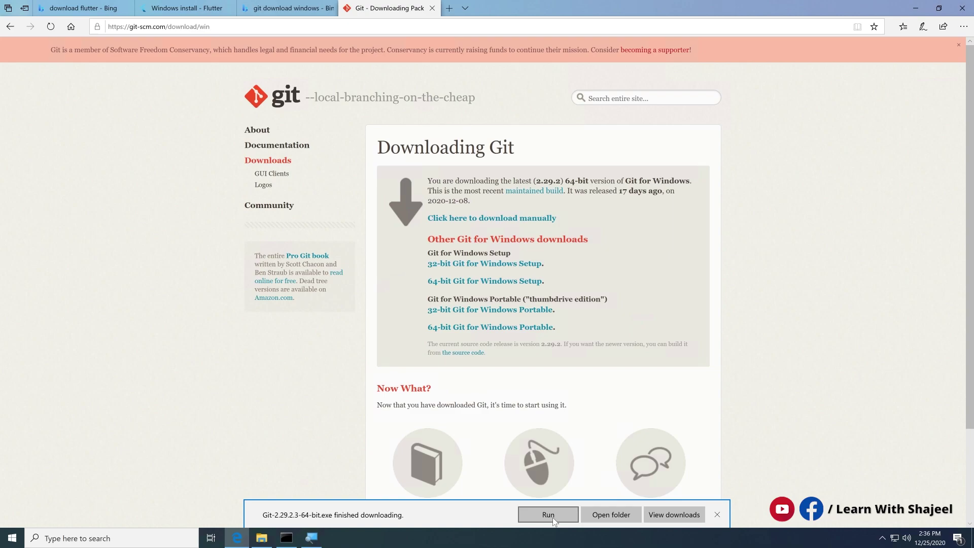
pyautogui.click(554, 521)
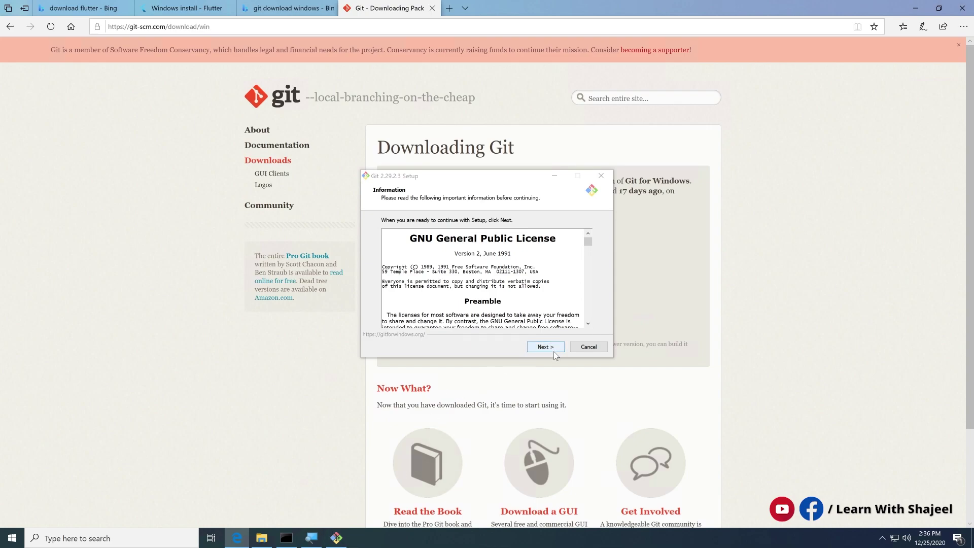
# Accept the Git licence and keep the default destination C:\Program Files\Git, components and Start Menu folder Git.
pyautogui.click(554, 350)
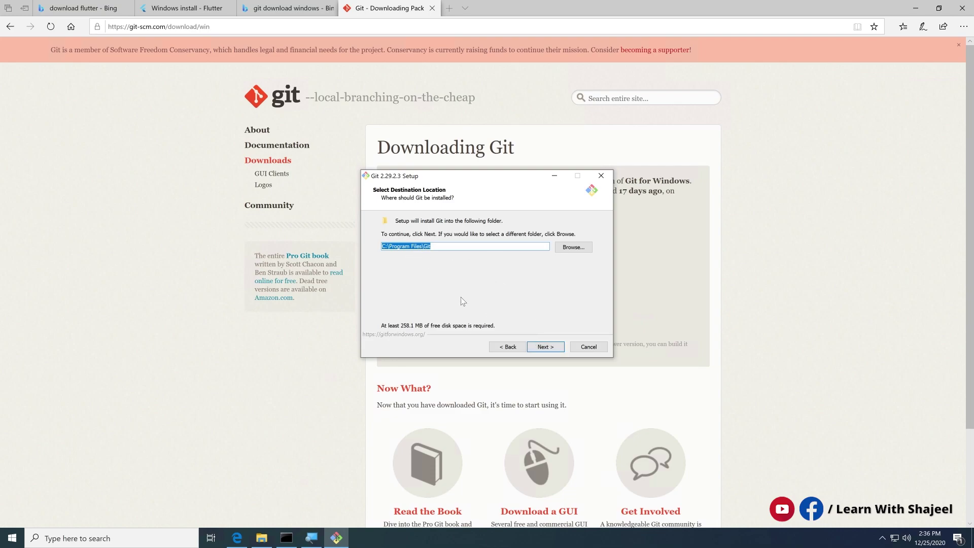
pyautogui.click(551, 346)
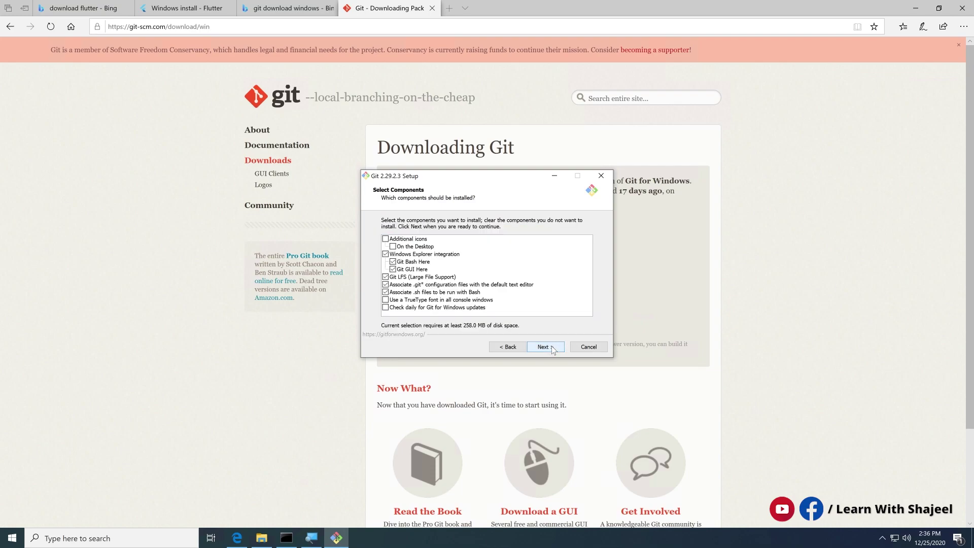
pyautogui.click(547, 347)
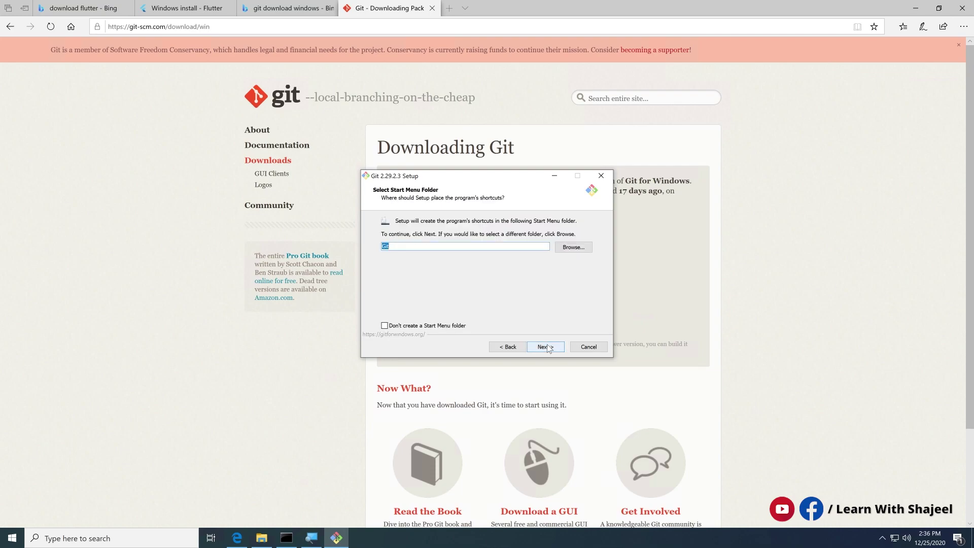
pyautogui.click(547, 347)
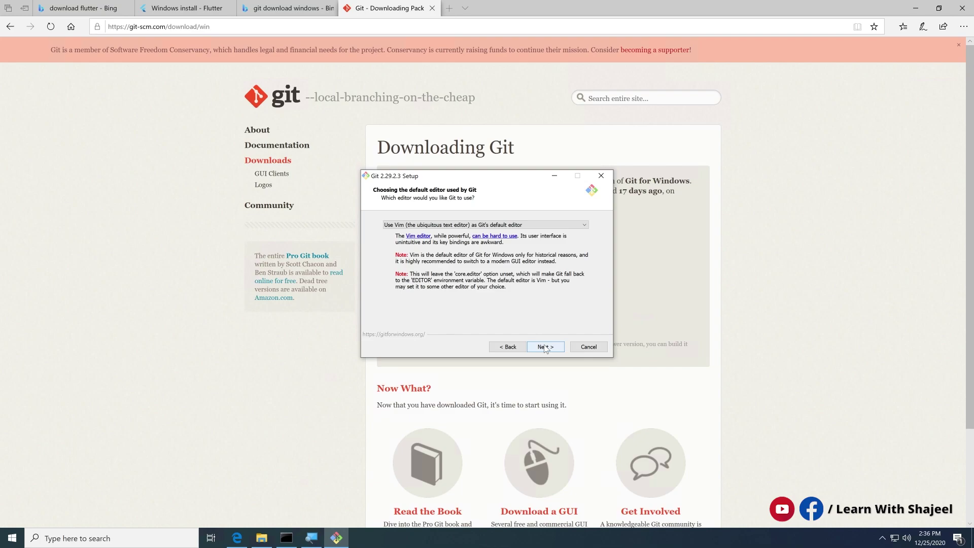
# Install Git with Vim as default editor and the remaining default options, and finish setup with View Release Notes turned off.
pyautogui.click(546, 349)
pyautogui.click(546, 347)
pyautogui.click(546, 346)
pyautogui.click(546, 347)
pyautogui.click(546, 347)
pyautogui.click(546, 347)
pyautogui.click(545, 347)
pyautogui.click(545, 347)
pyautogui.click(545, 347)
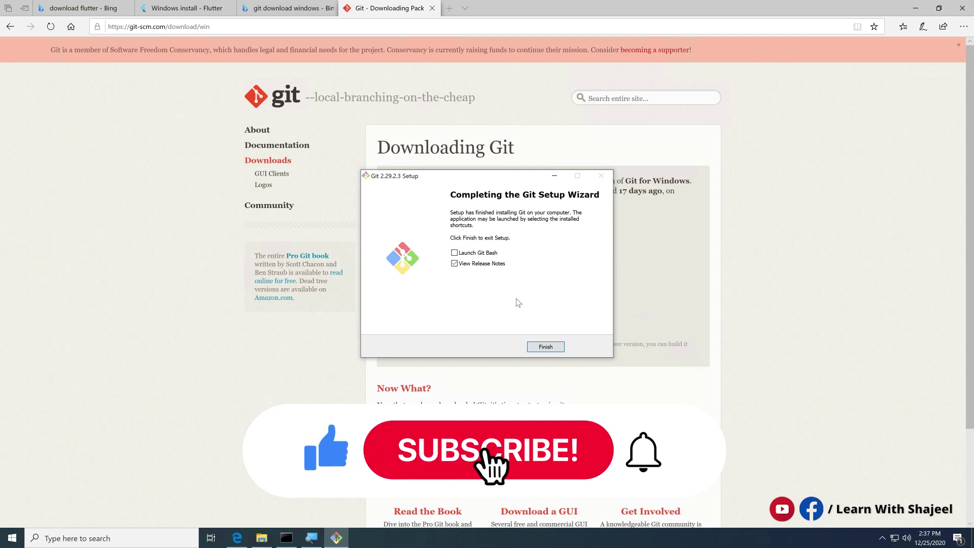
pyautogui.click(495, 265)
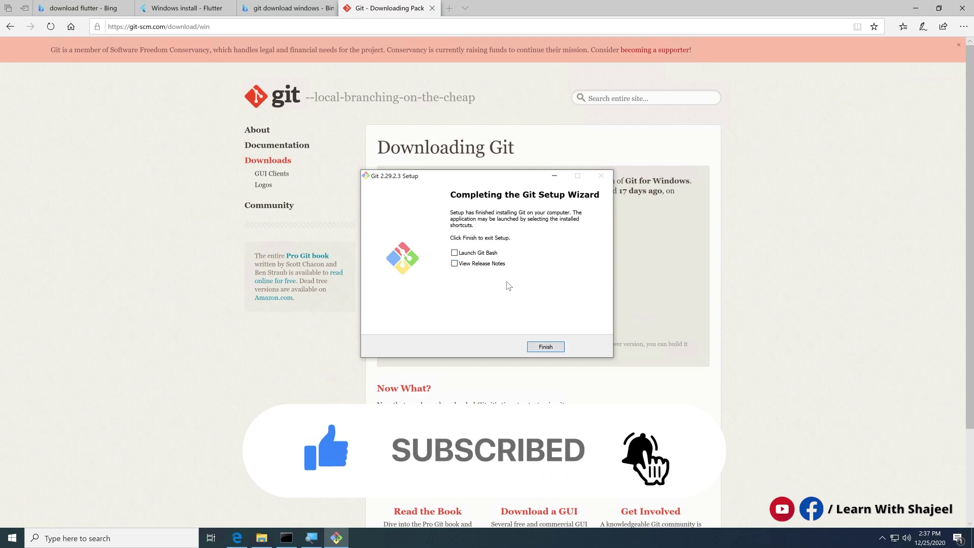
pyautogui.click(558, 348)
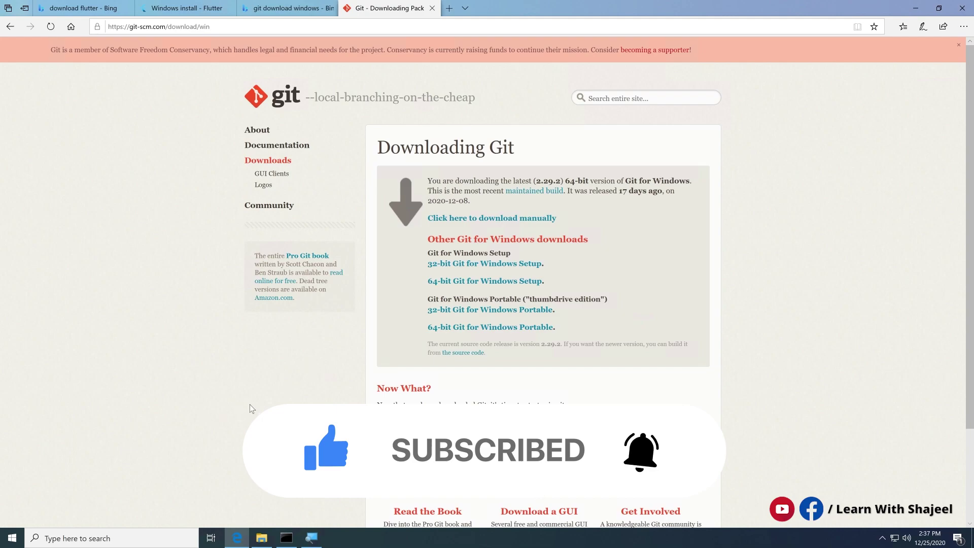
# Close the old Command Prompt window and run flutter doctor in a newly opened one.
pyautogui.click(286, 537)
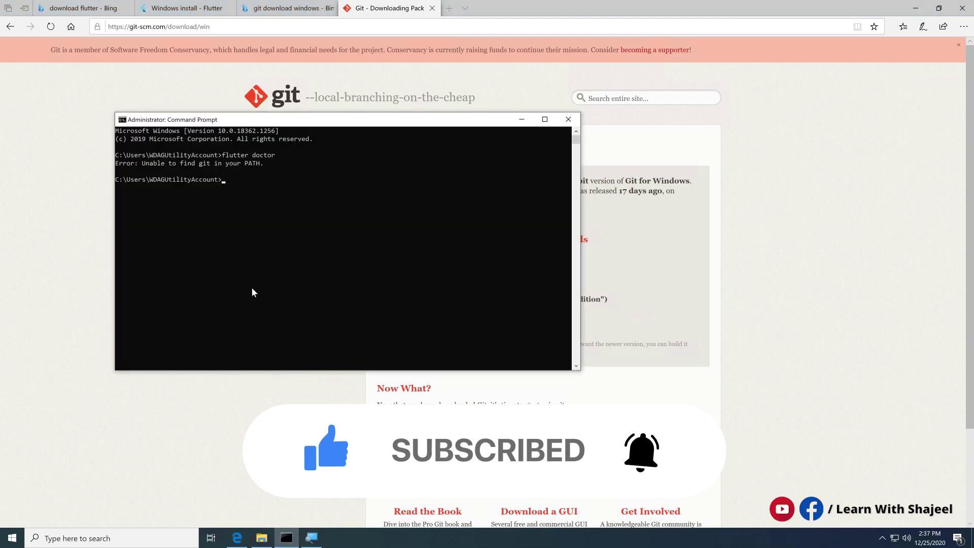
pyautogui.click(565, 120)
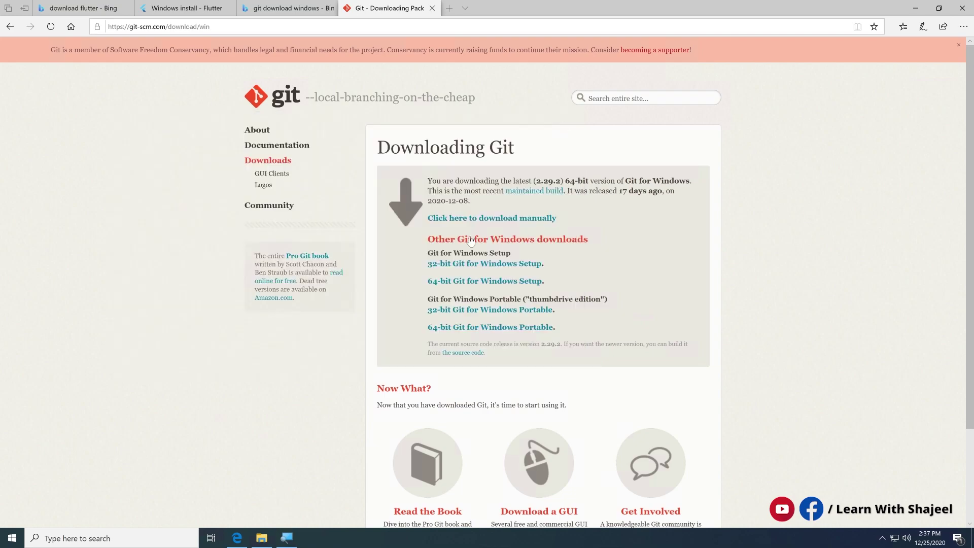
pyautogui.click(129, 529)
pyautogui.write('cmd')
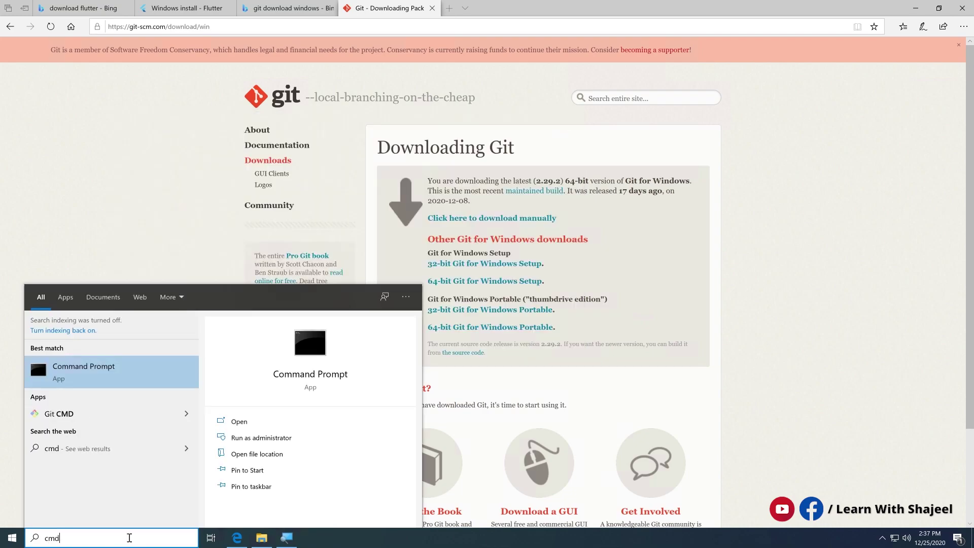
pyautogui.press('Return')
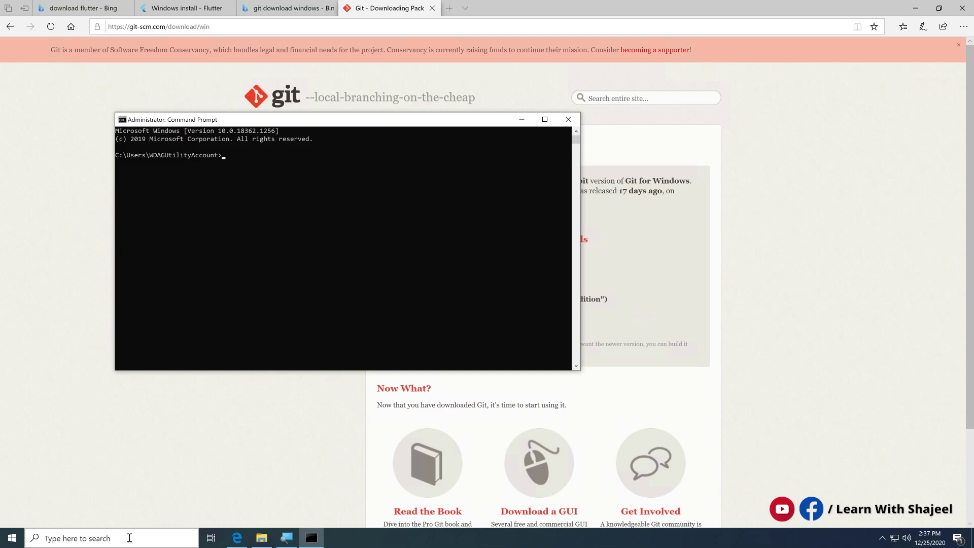
pyautogui.write('flutter doctor')
pyautogui.press('Return')
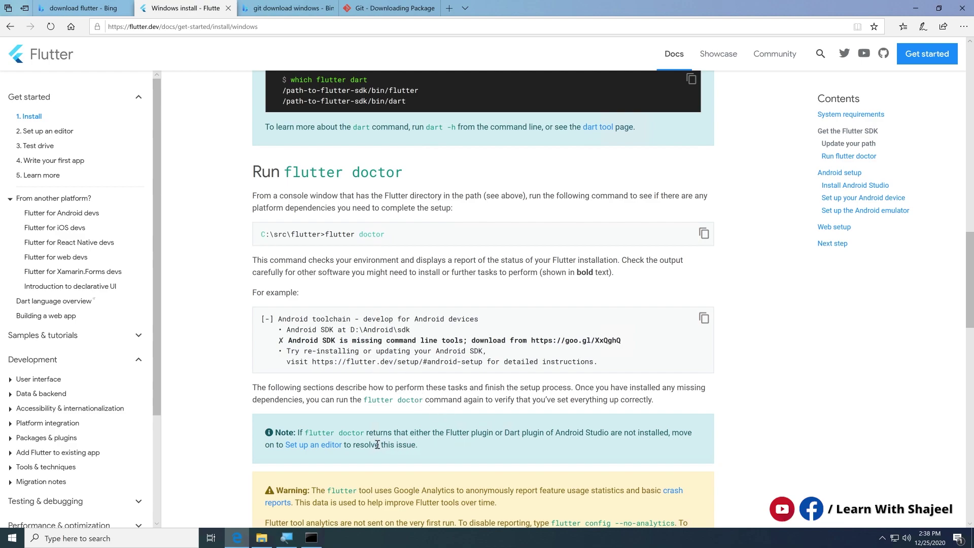
# Follow the Flutter guide's link to Android Studio, agree to the terms and download Android Studio 4.1.1 for Windows.
pyautogui.scroll(-10, 378, 445)
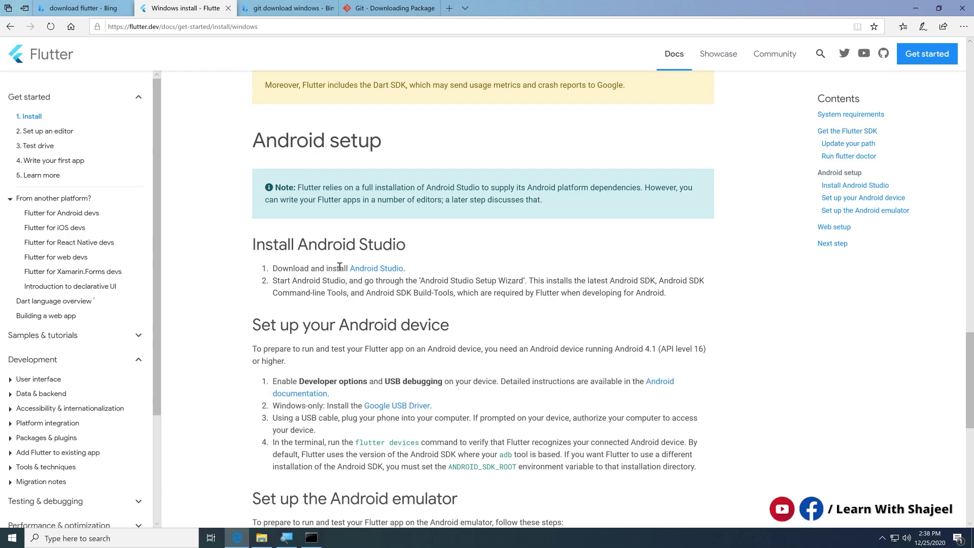
pyautogui.click(363, 269)
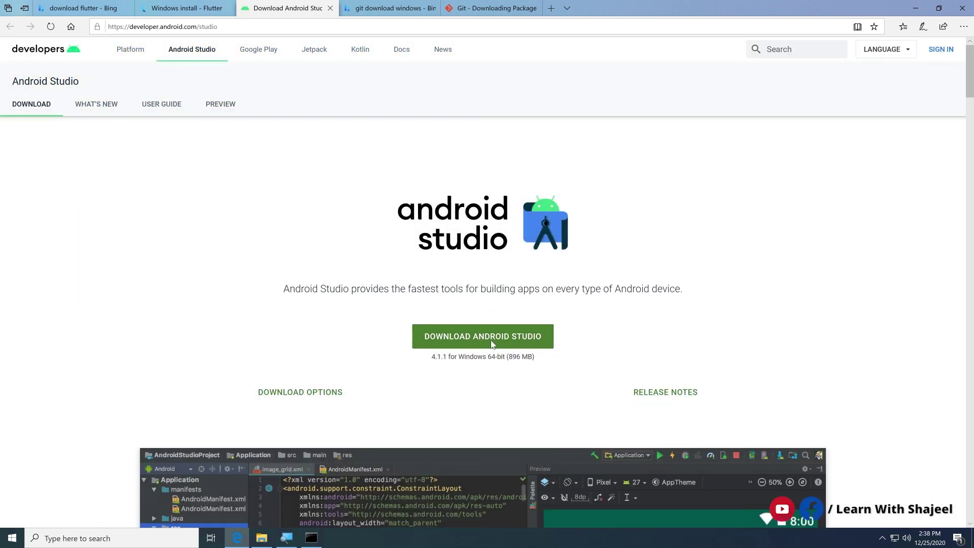
pyautogui.click(491, 341)
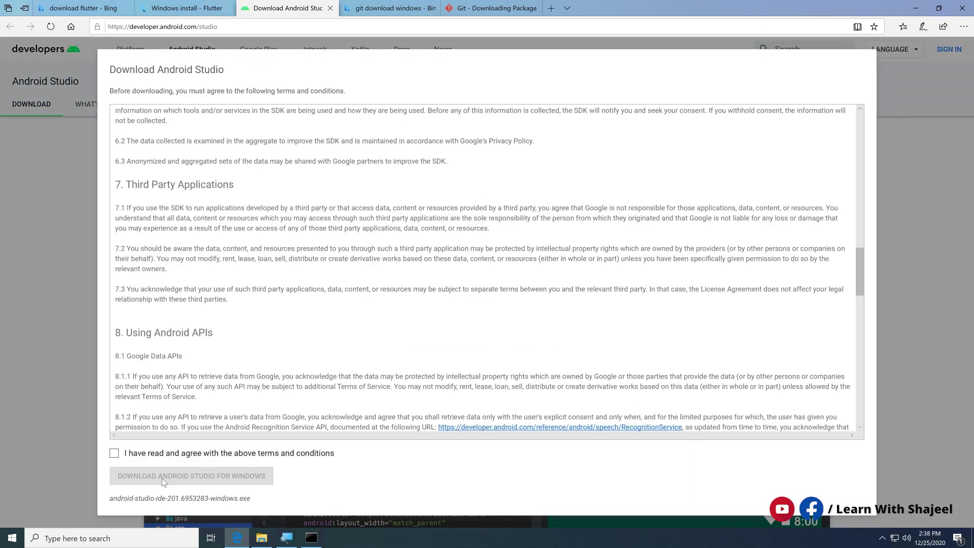
pyautogui.click(142, 459)
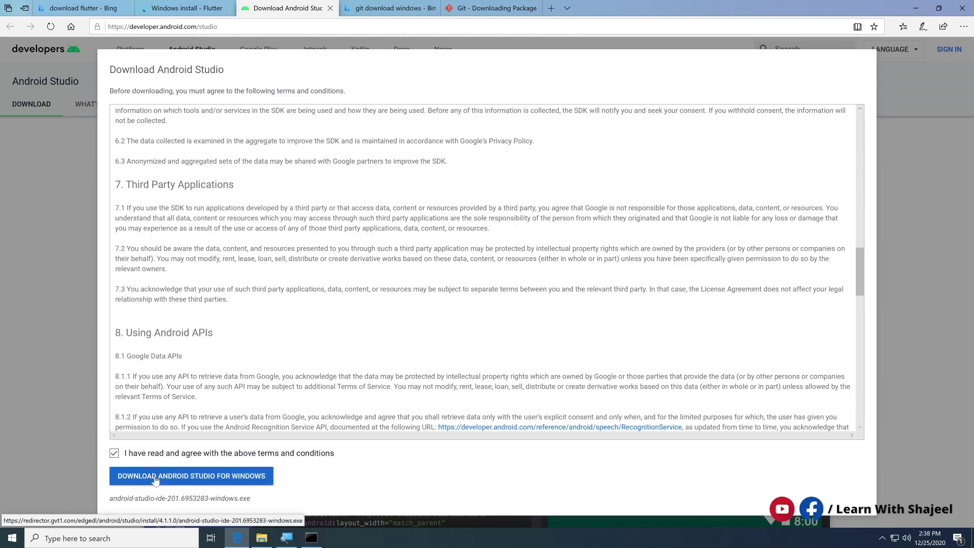
pyautogui.click(196, 480)
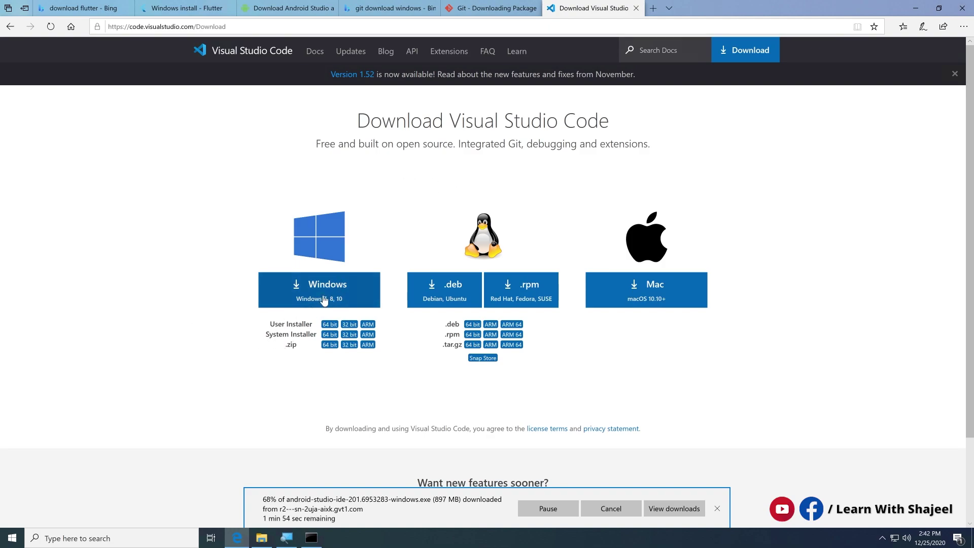
# Download the Visual Studio Code 1.52.1 user installer for Windows and run it.
pyautogui.click(346, 291)
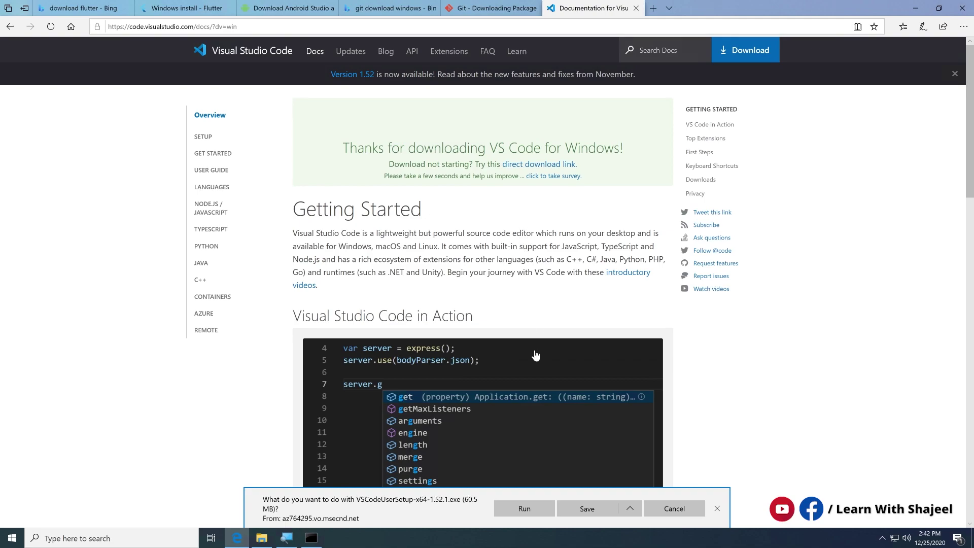
pyautogui.click(524, 508)
pyautogui.scroll(-3, 250, 433)
pyautogui.click(674, 513)
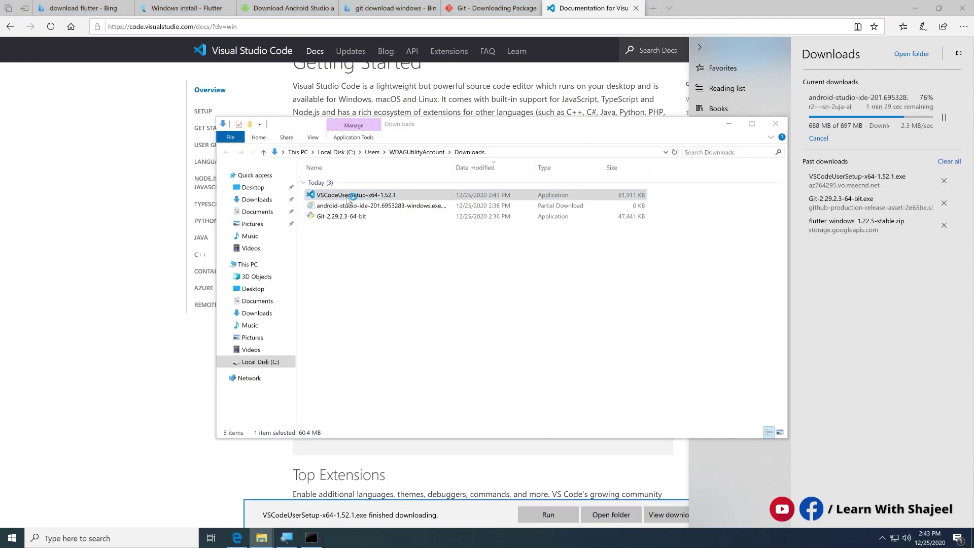
# Install Visual Studio Code with the default options, launch it on finishing setup and maximize its window.
pyautogui.click(570, 364)
pyautogui.click(570, 363)
pyautogui.click(569, 363)
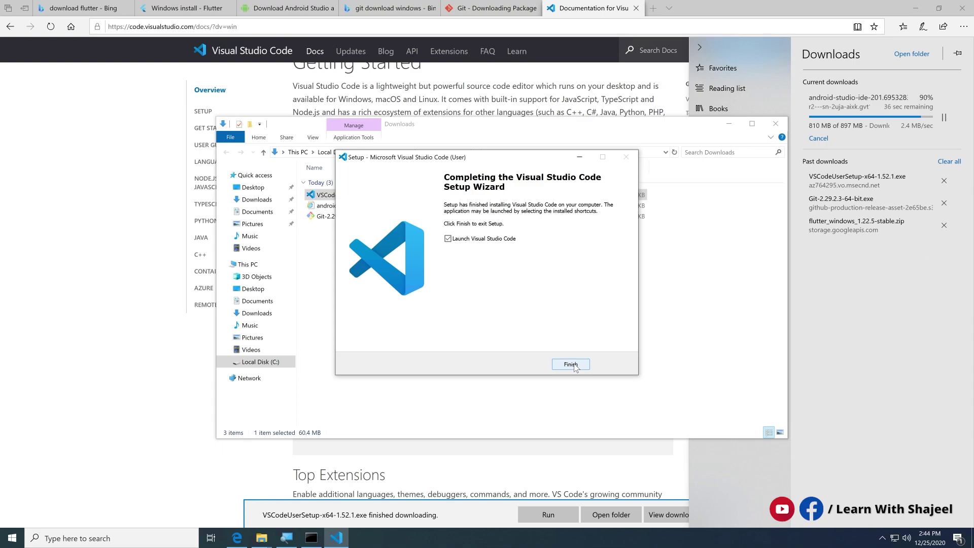
pyautogui.click(573, 365)
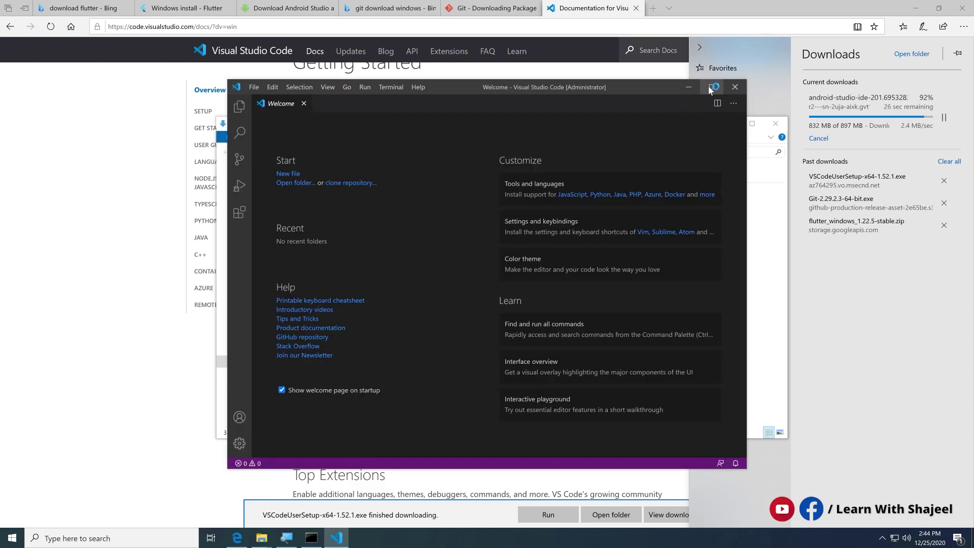
pyautogui.click(710, 86)
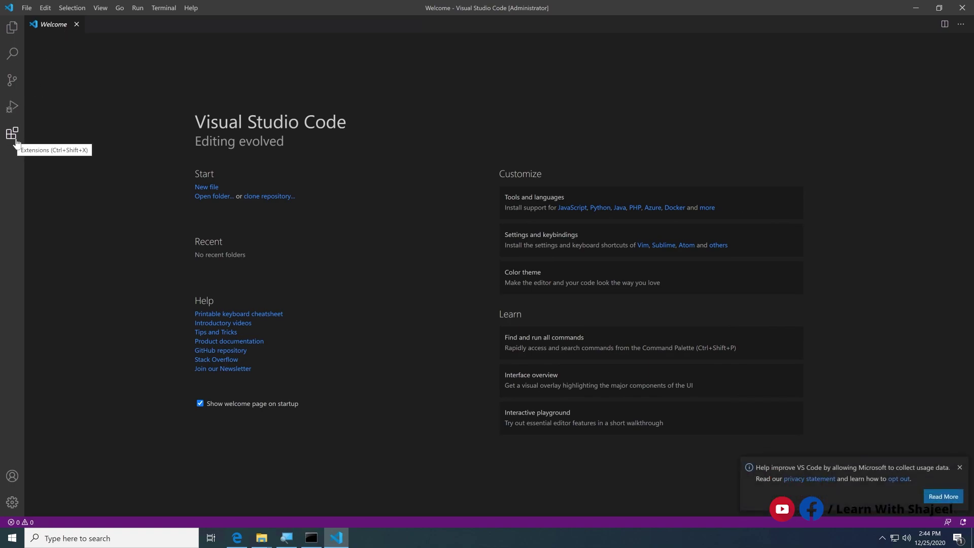
# Search the extension marketplace for flutter and install the Flutter extension by Dart Code.
pyautogui.click(13, 135)
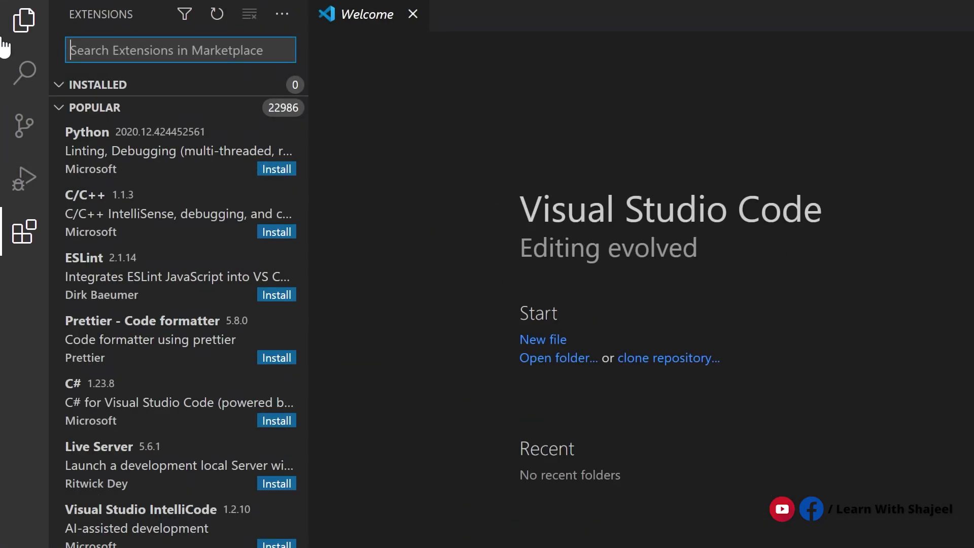
pyautogui.write('flutter')
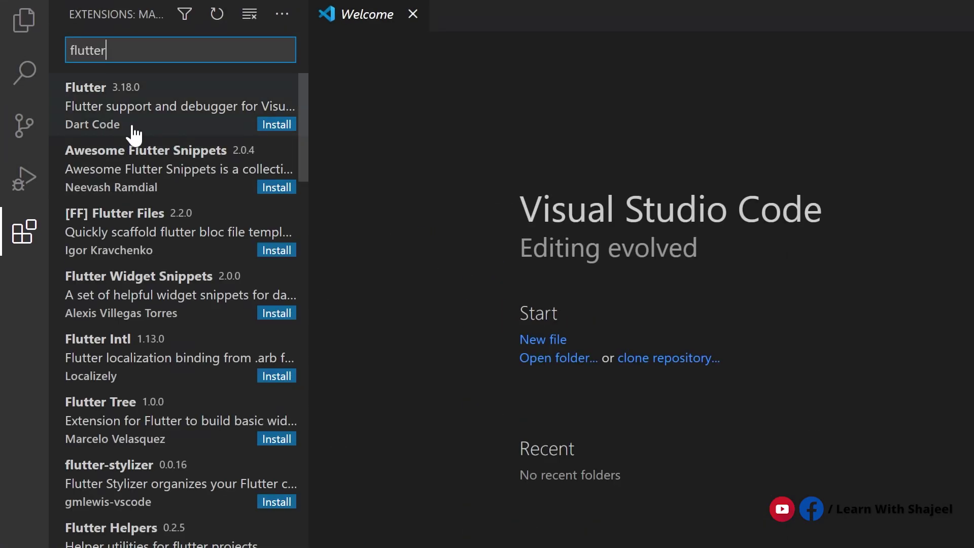
pyautogui.click(134, 133)
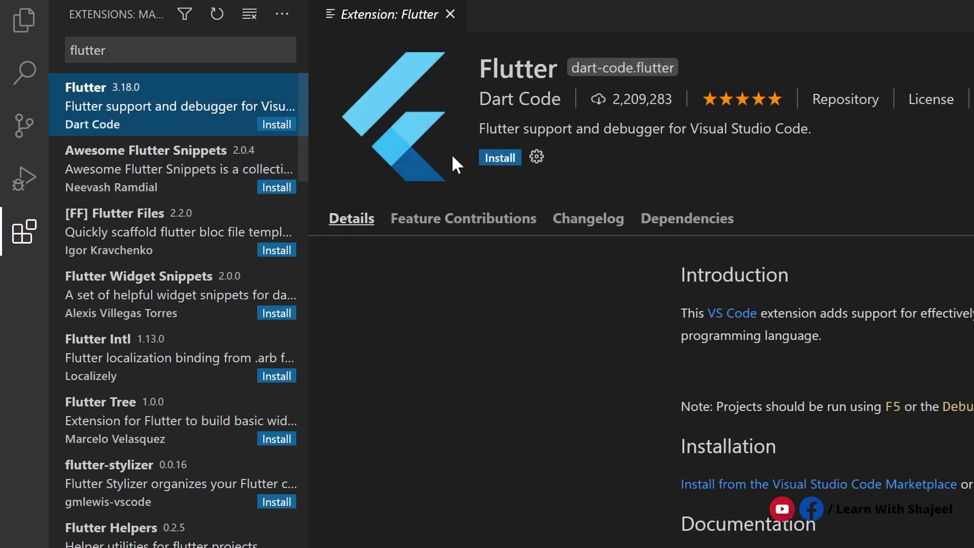
pyautogui.click(484, 158)
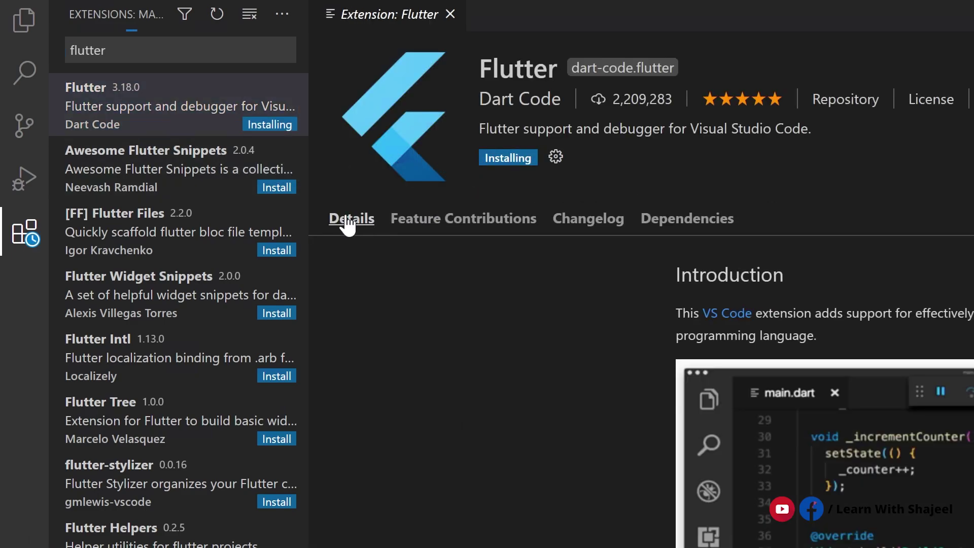
# Look up dart in the extension marketplace, and return to the Flutter extension's page by searching for flutter.
pyautogui.click(135, 54)
pyautogui.doubleClick(135, 55)
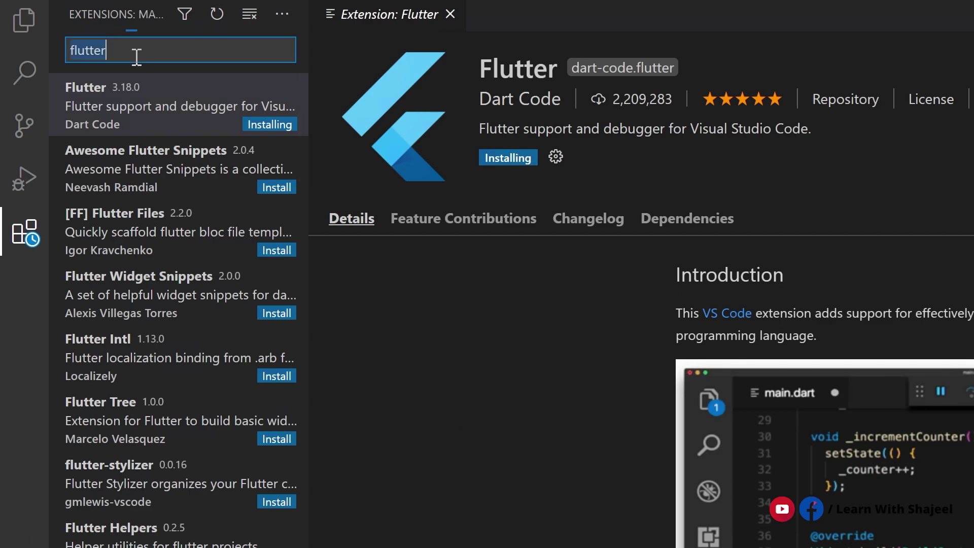
pyautogui.write('dart')
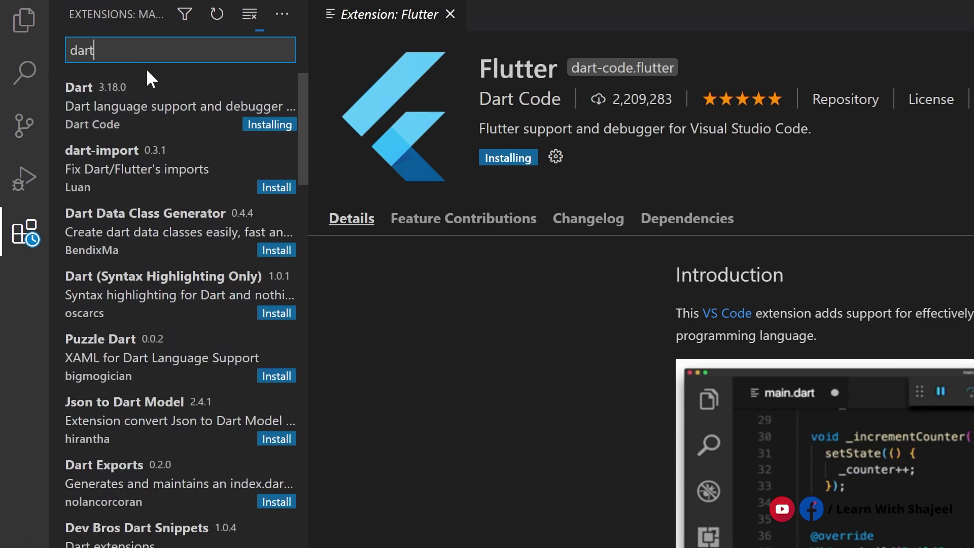
pyautogui.hotkey('ctrl', 'a')
pyautogui.write('flutter')
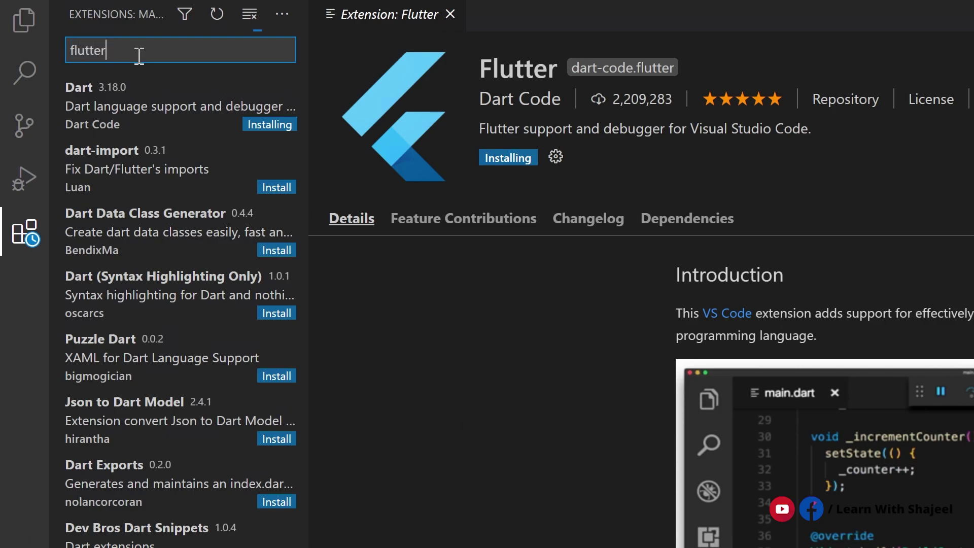
pyautogui.click(162, 114)
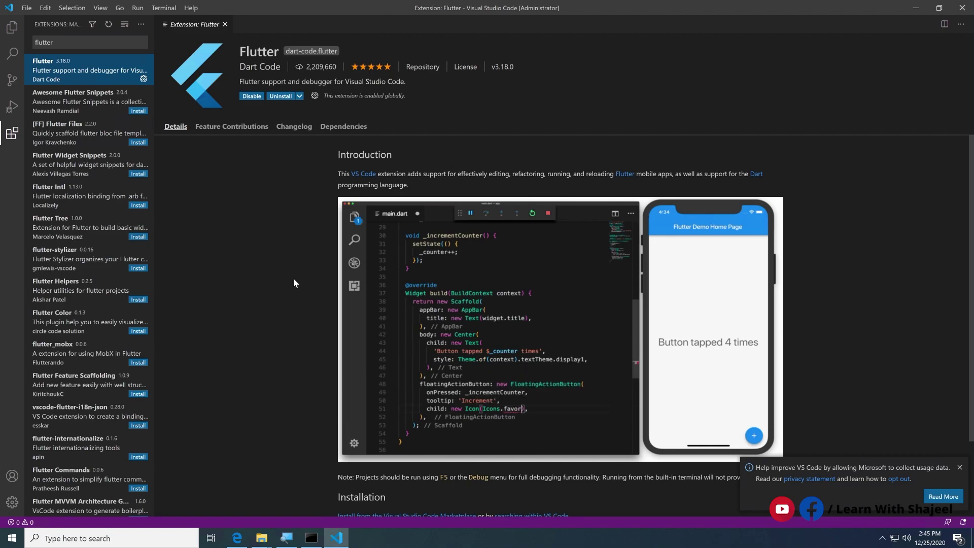
# Close Visual Studio Code and run the downloaded Android Studio installer, leaving only its setup window on the desktop.
pyautogui.click(954, 9)
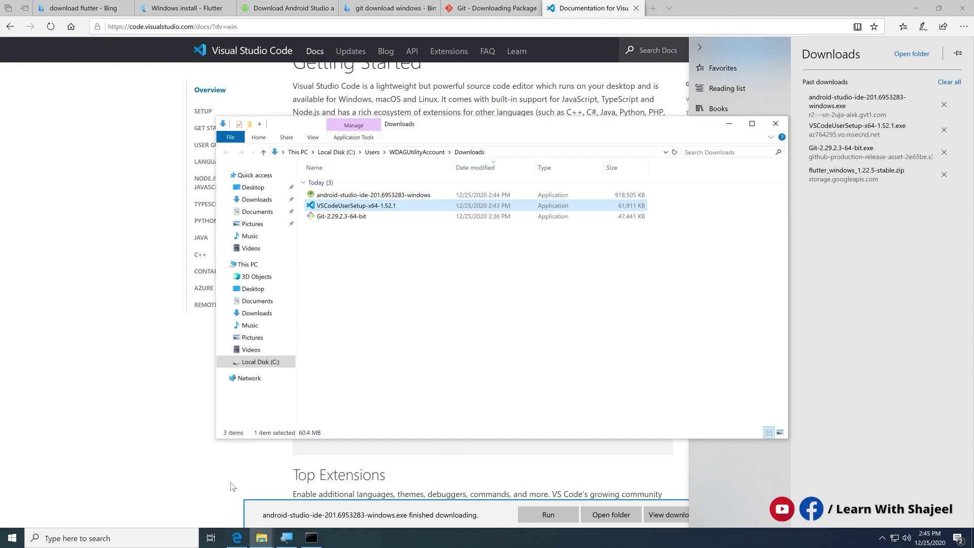
pyautogui.click(537, 513)
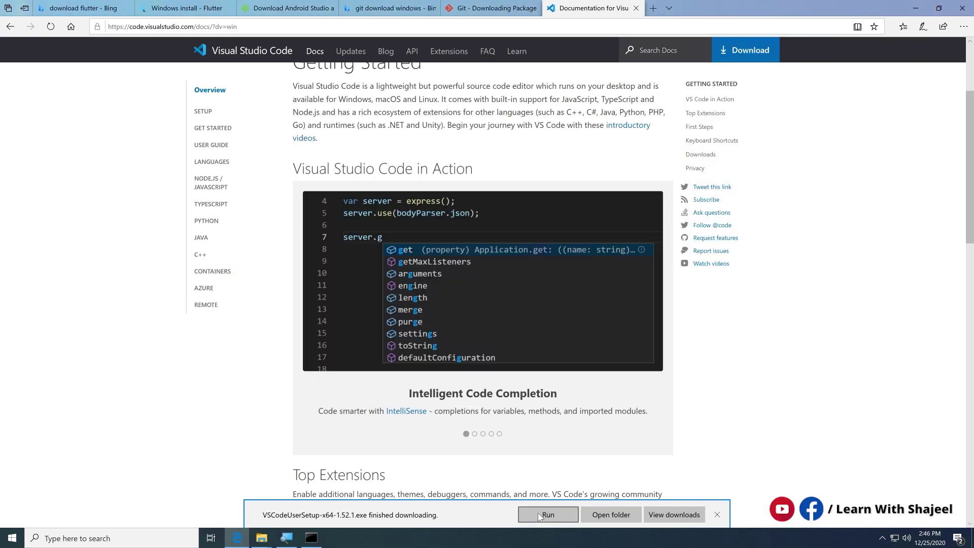
pyautogui.click(539, 514)
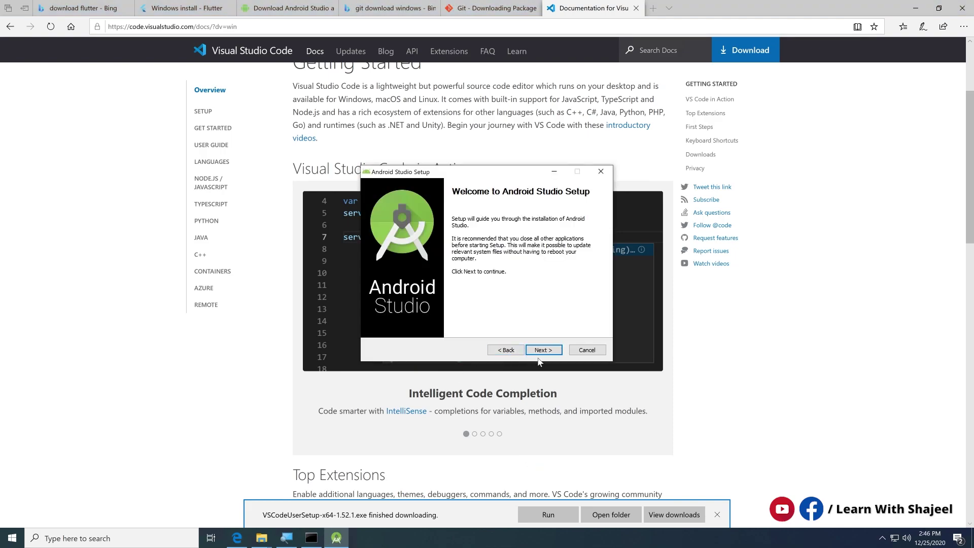
pyautogui.press('super+d')
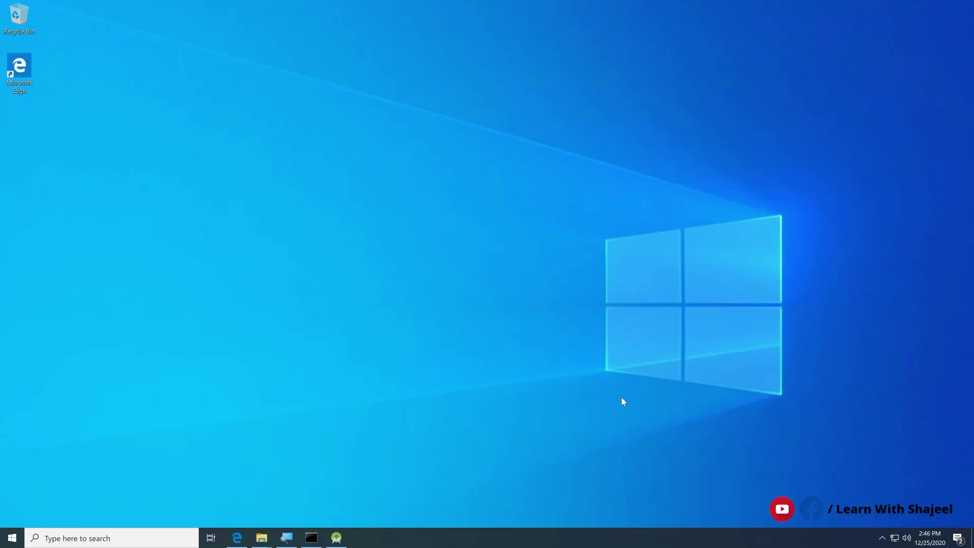
pyautogui.click(336, 538)
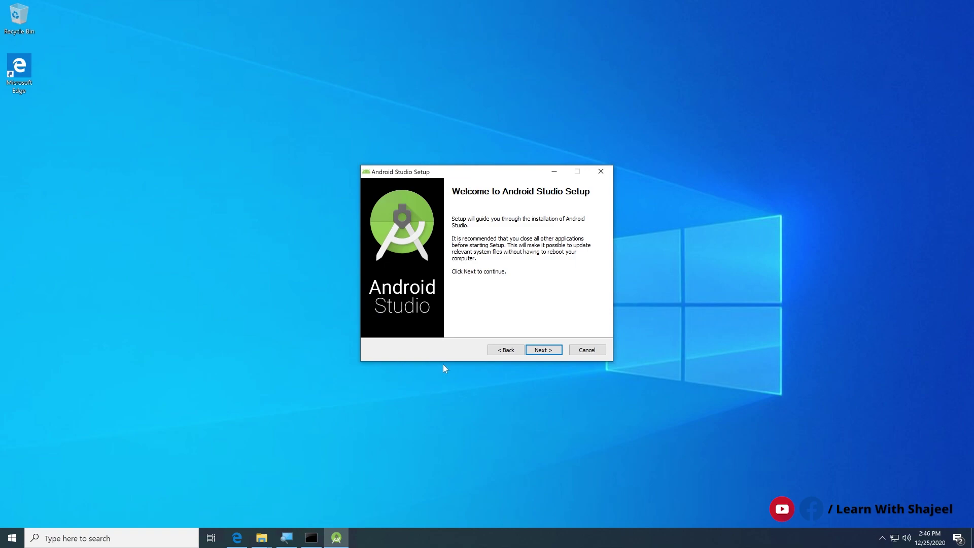
# Install Android Studio with the Android Virtual Device component and Start Menu folder Android Studio, showing details, and start it on finishing.
pyautogui.click(543, 351)
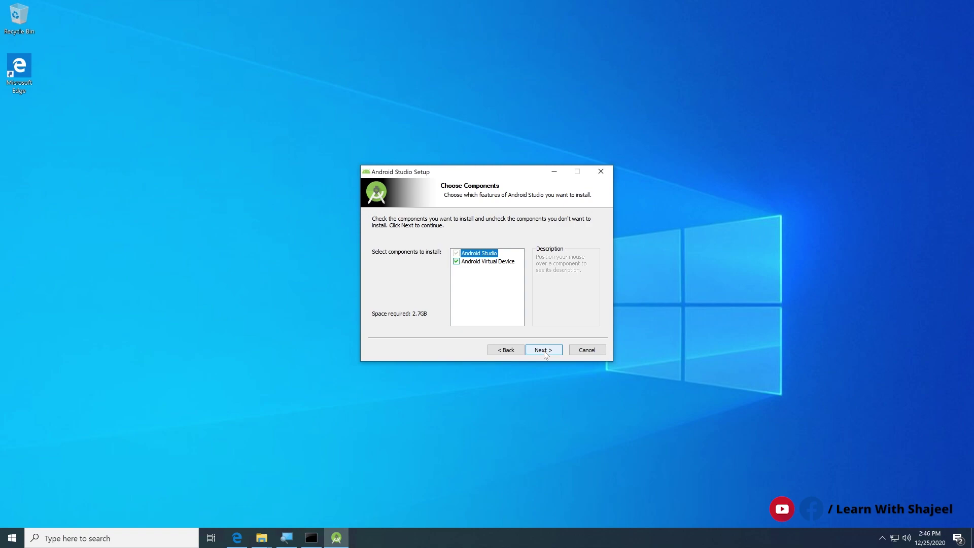
pyautogui.click(543, 350)
pyautogui.click(543, 350)
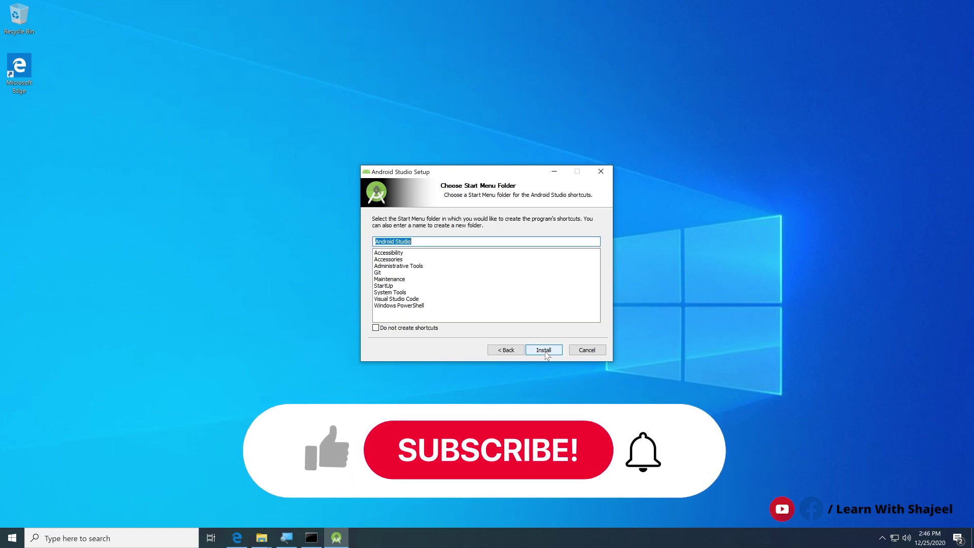
pyautogui.click(545, 351)
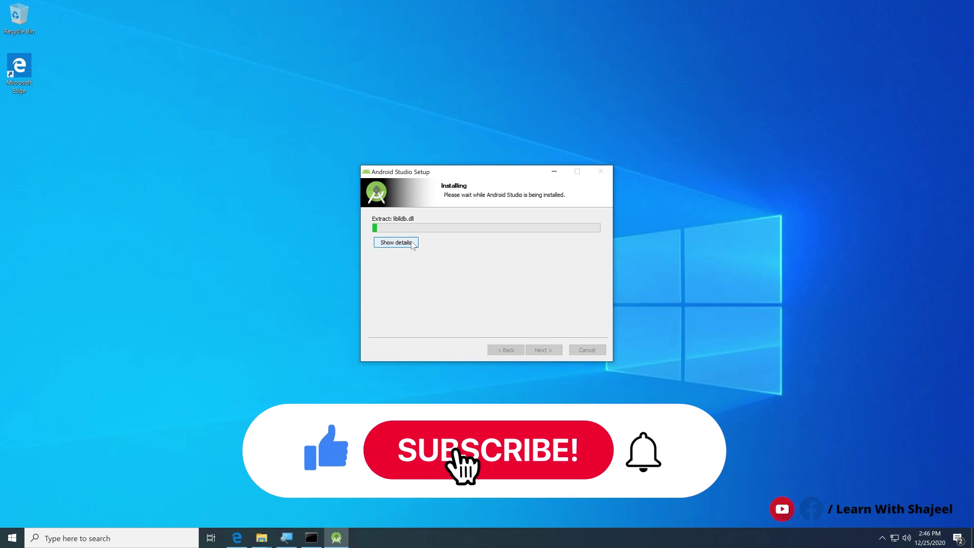
pyautogui.click(396, 242)
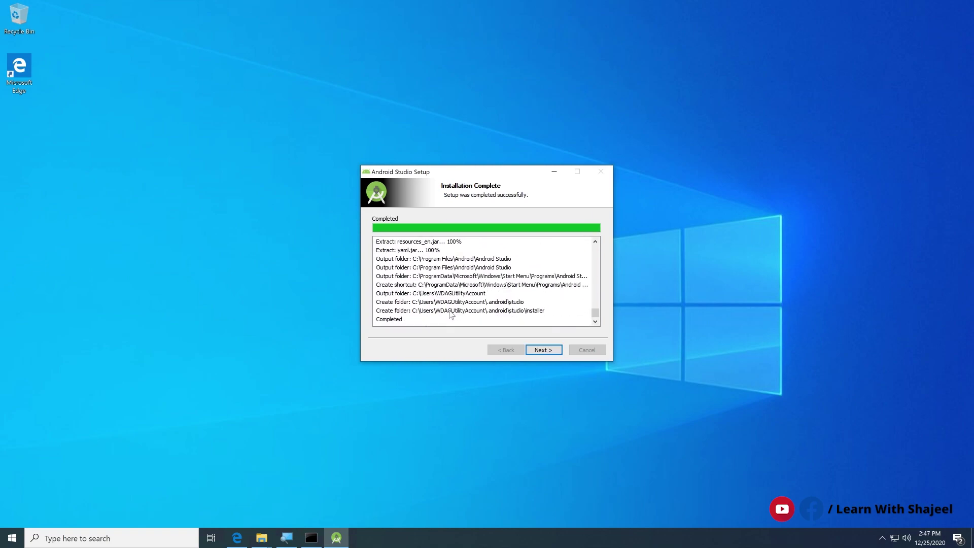
pyautogui.click(560, 348)
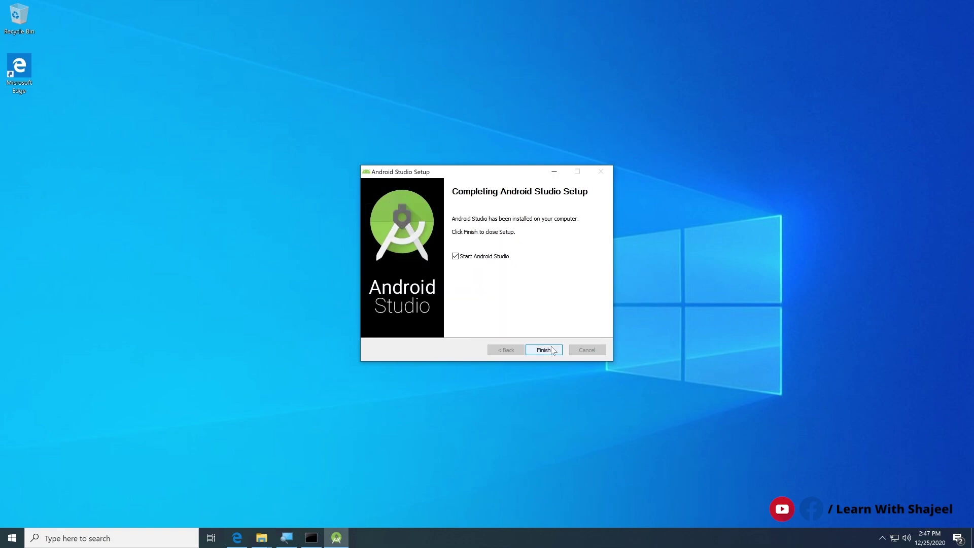
pyautogui.click(552, 350)
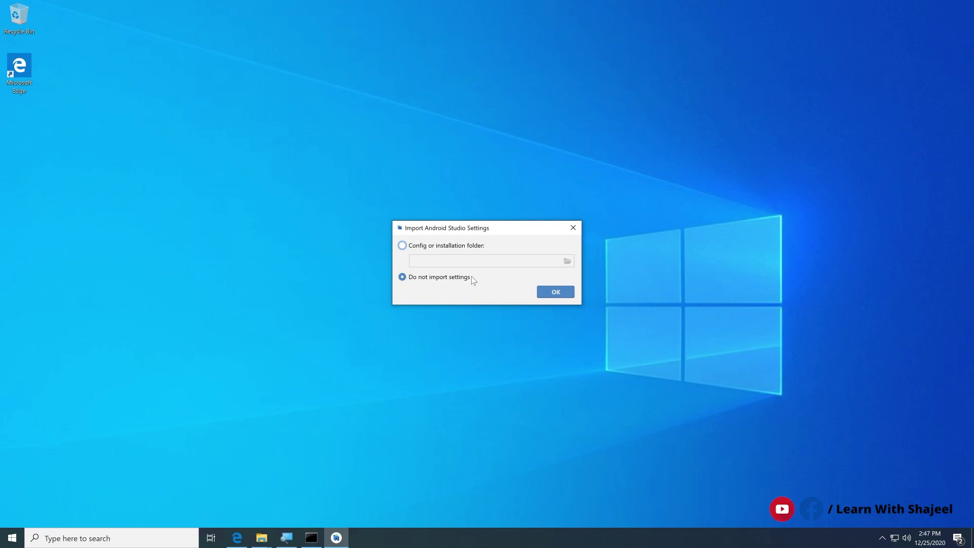
# Choose not to import settings, decline sending usage statistics to Google and dismiss the Android Studio update notice.
pyautogui.click(554, 295)
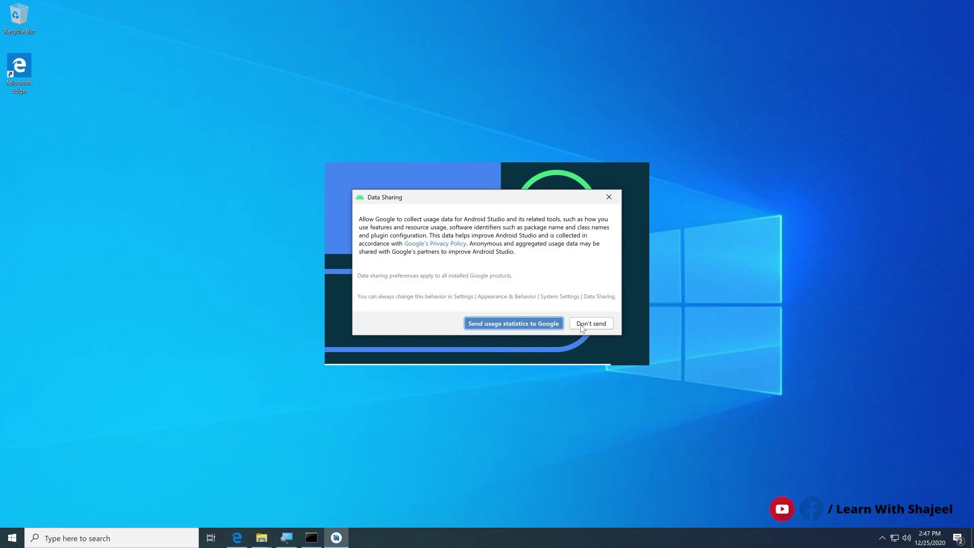
pyautogui.click(583, 327)
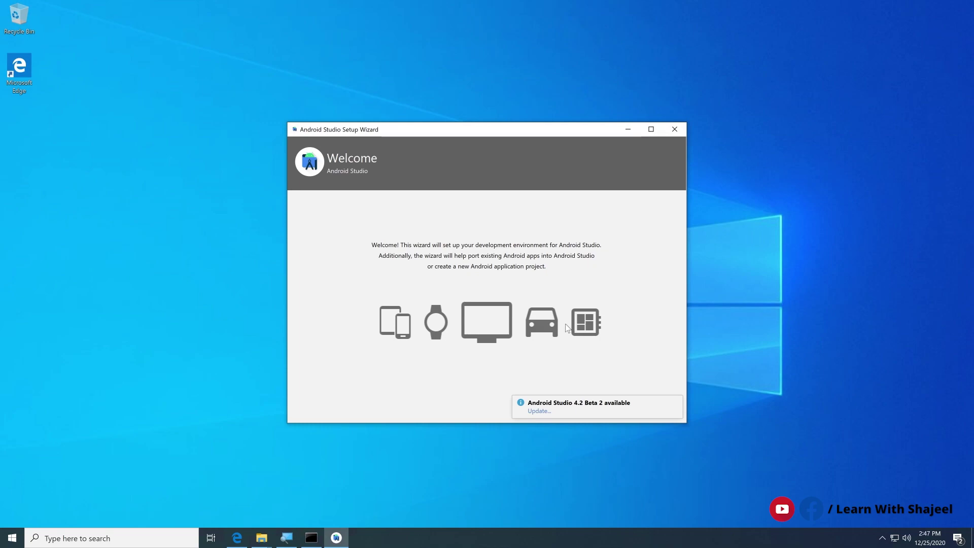
pyautogui.moveTo(566, 410)
pyautogui.click(674, 403)
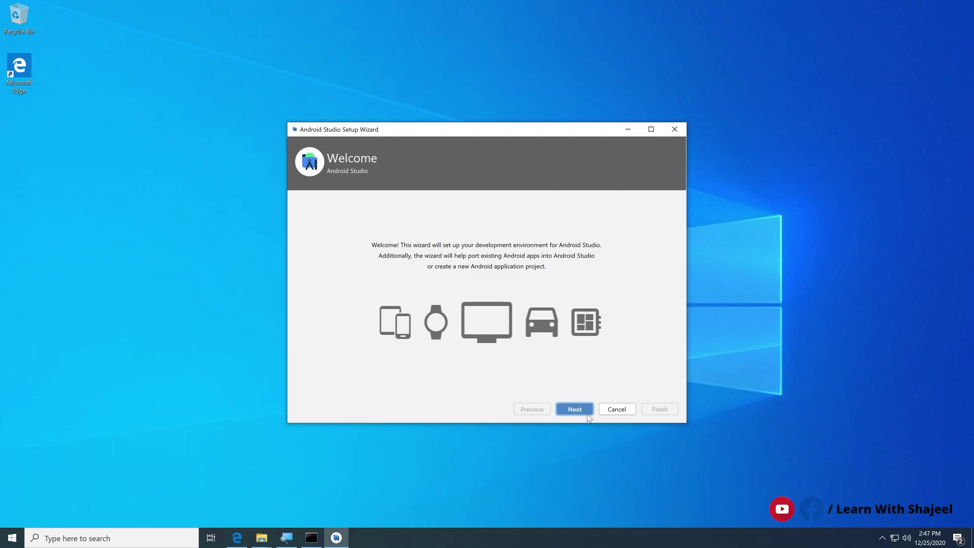
# Choose the Custom install type in the Android Studio Setup Wizard and select the Darcula UI theme.
pyautogui.click(575, 408)
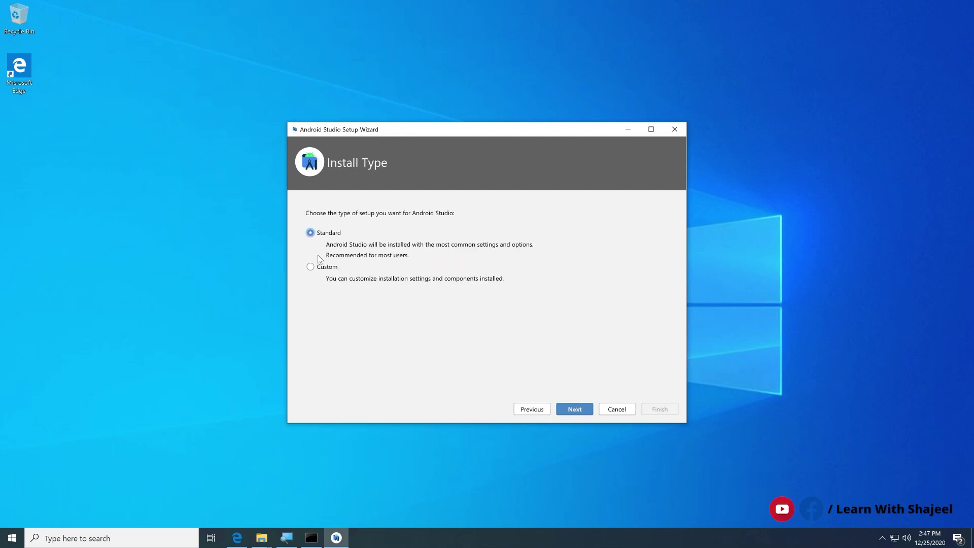
pyautogui.click(335, 267)
pyautogui.click(573, 408)
pyautogui.click(576, 409)
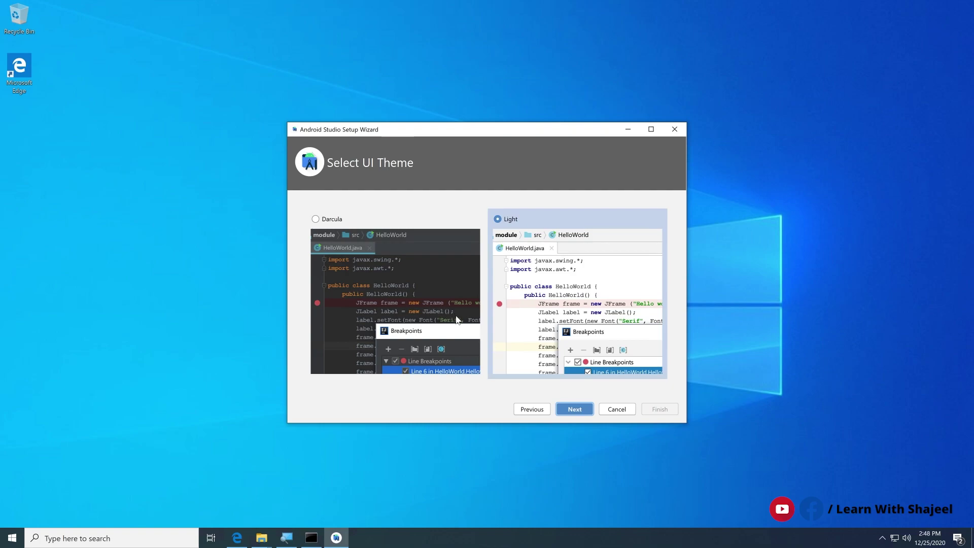
pyautogui.click(435, 325)
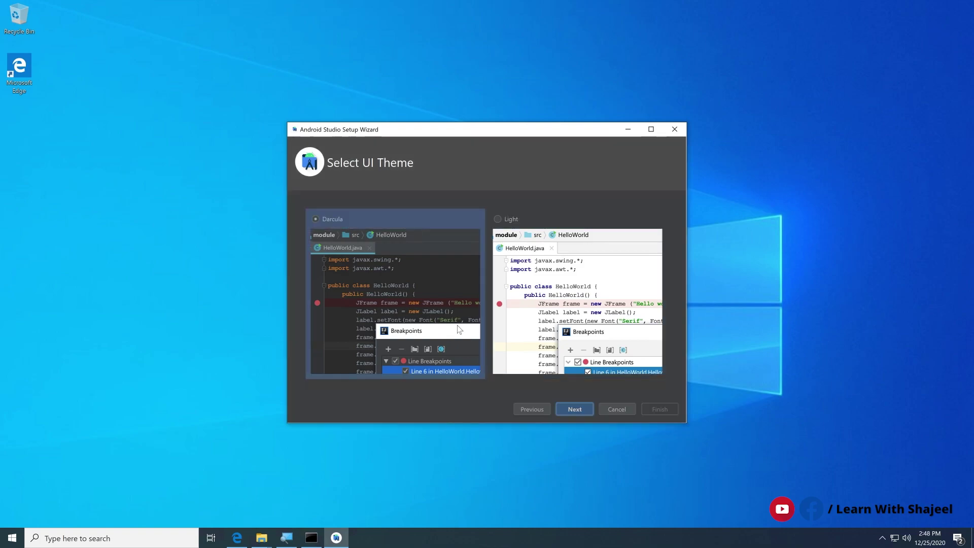
# Keep the default JDK location C:\Program Files\Android\Android Studio\jre and switch the UI theme to Light before continuing to the SDK components.
pyautogui.click(527, 339)
pyautogui.click(440, 343)
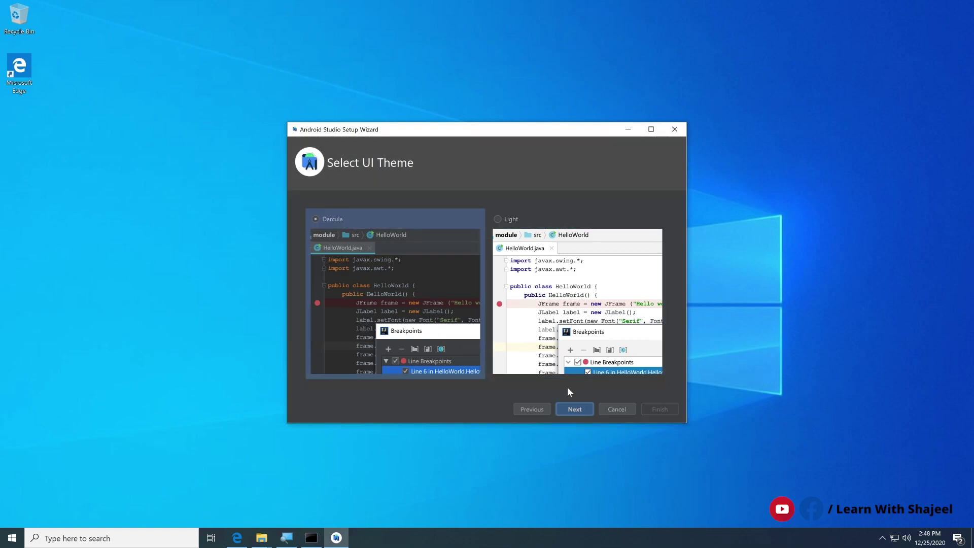
pyautogui.click(576, 417)
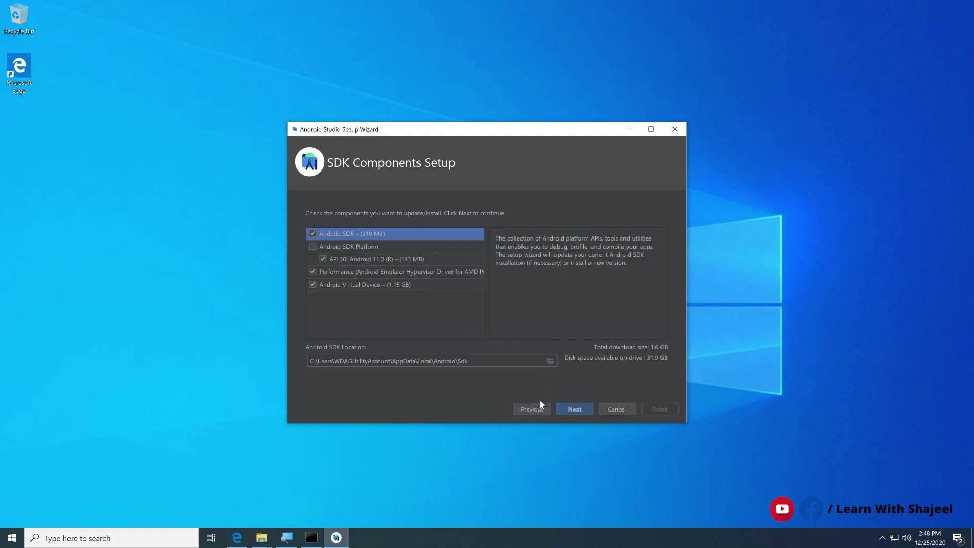
pyautogui.press('Return')
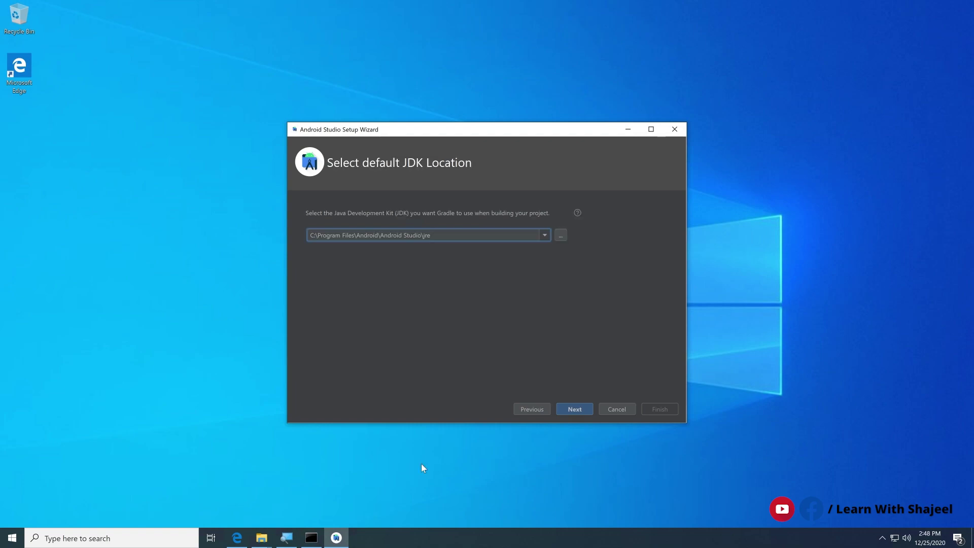
pyautogui.click(531, 409)
pyautogui.click(573, 409)
pyautogui.click(573, 409)
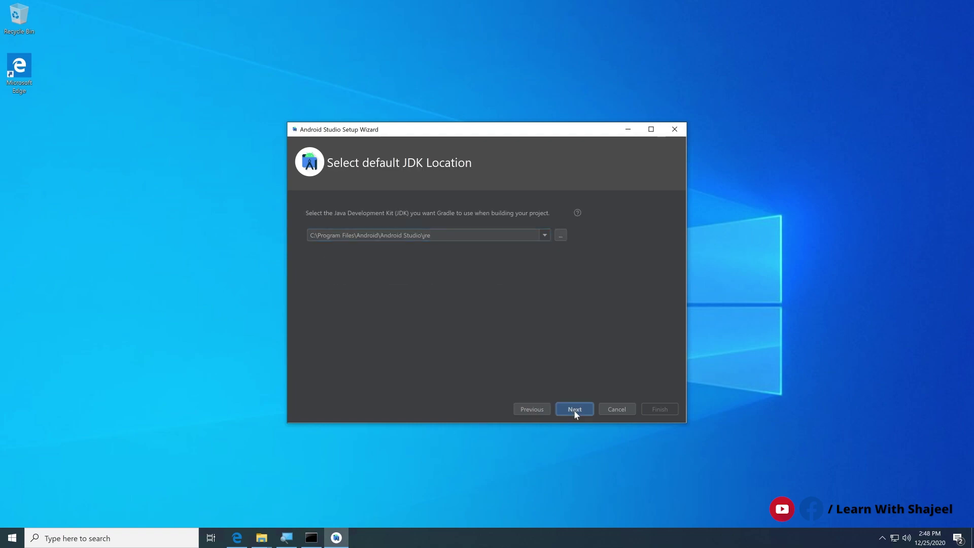
pyautogui.click(578, 409)
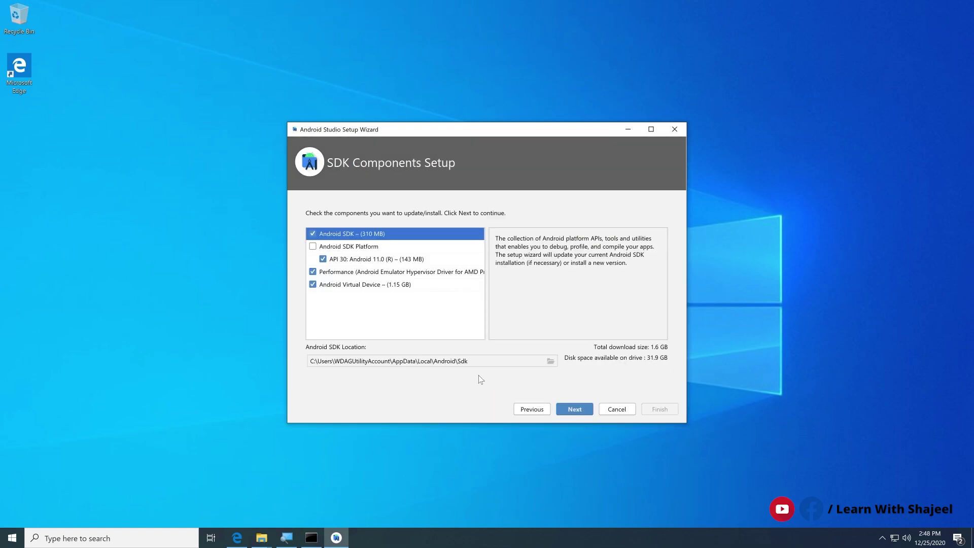
# Accept the preselected SDK components and default SDK location, and proceed with the Android Emulator Hypervisor Driver for AMD Processors.
pyautogui.click(318, 247)
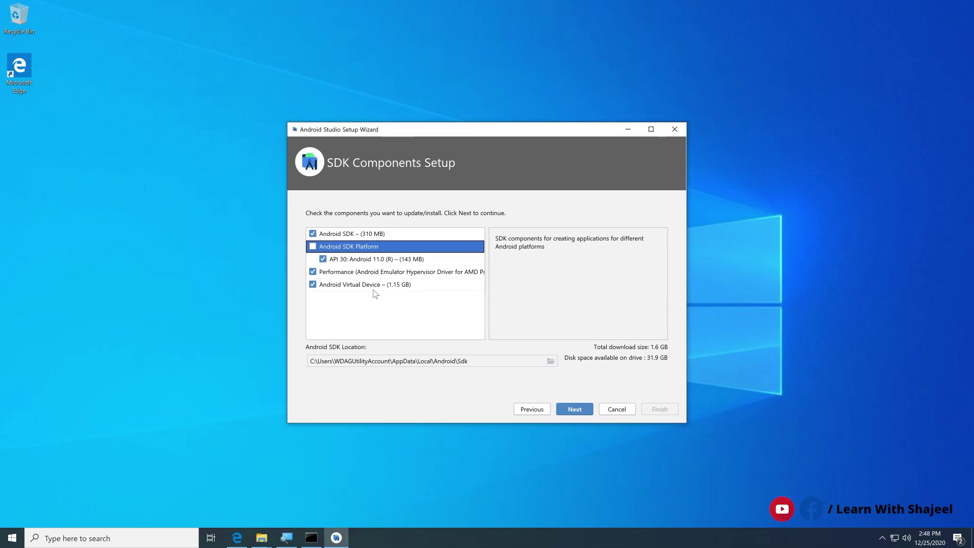
pyautogui.click(575, 409)
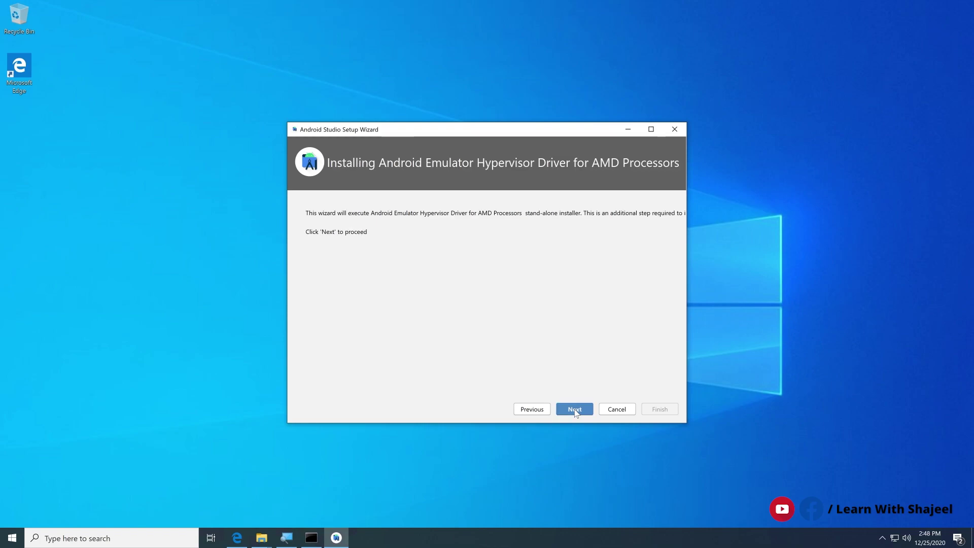
pyautogui.click(575, 412)
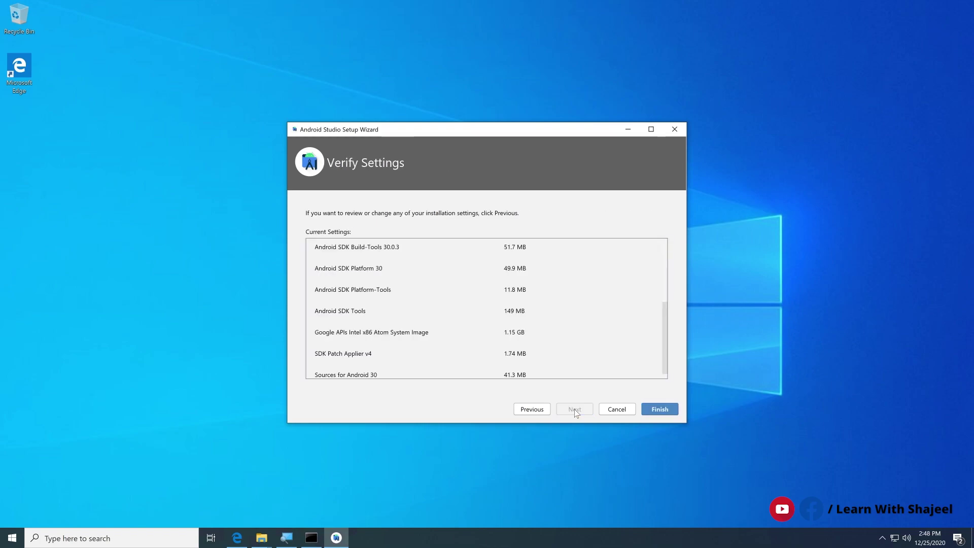
# Review the setup settings, download the SDK components with details shown, and finish the wizard when the download ends.
pyautogui.scroll(5, 582, 293)
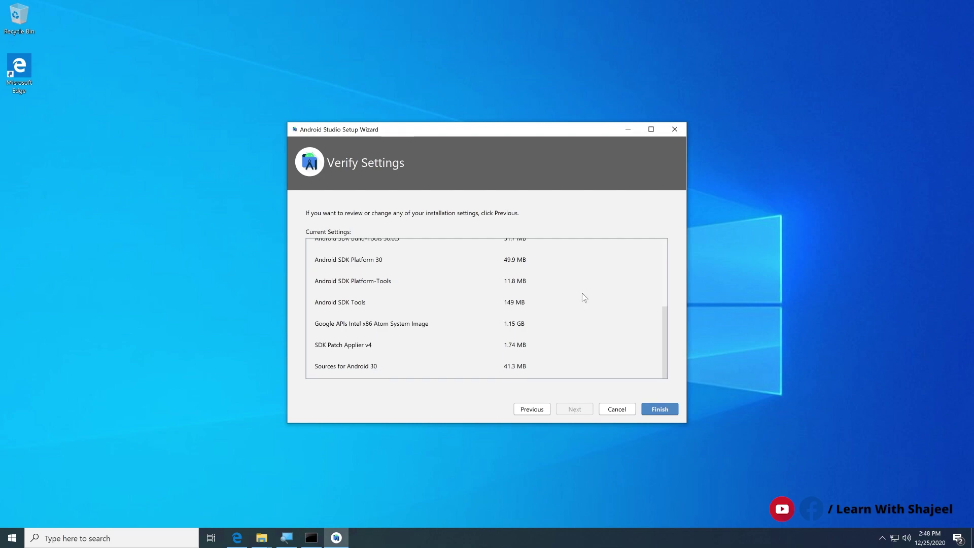
pyautogui.scroll(-3, 587, 304)
pyautogui.scroll(3, 587, 306)
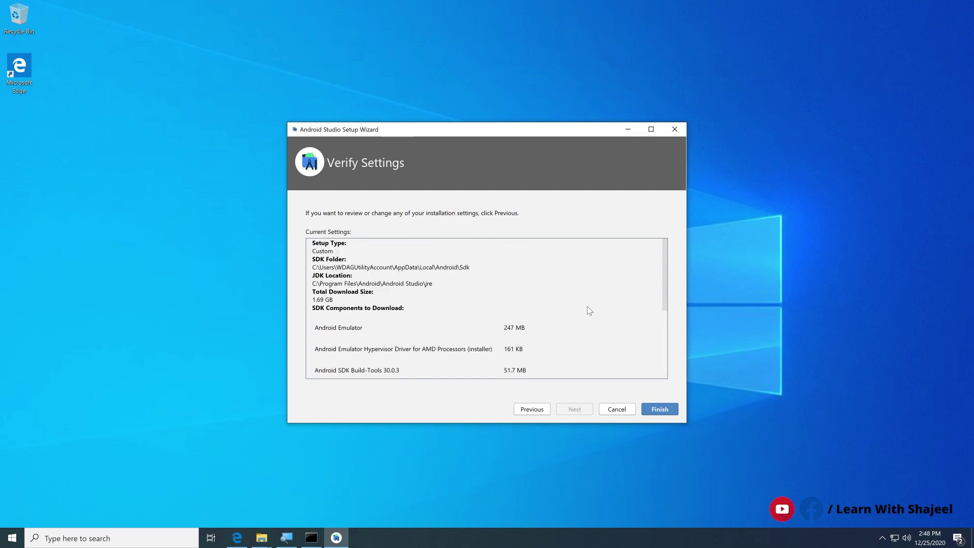
pyautogui.scroll(-5, 588, 310)
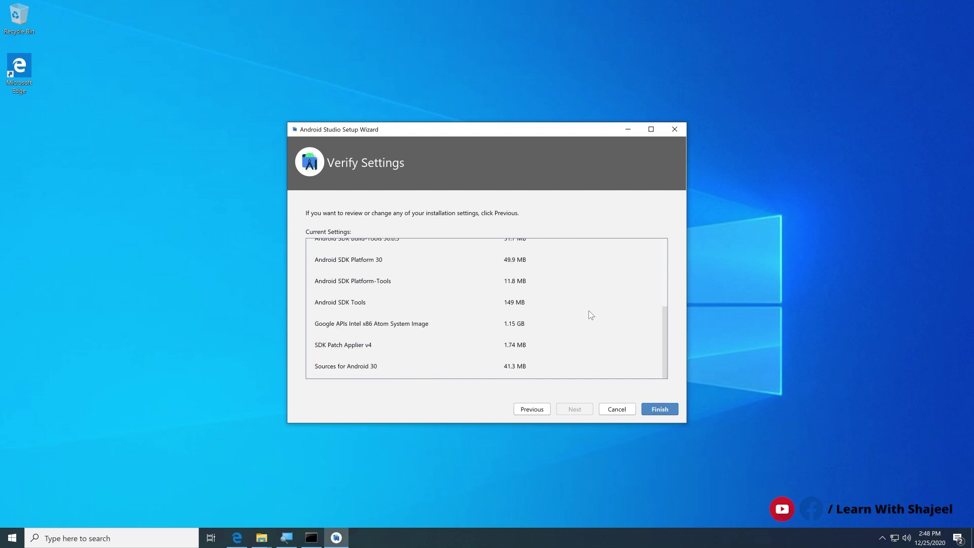
pyautogui.click(656, 410)
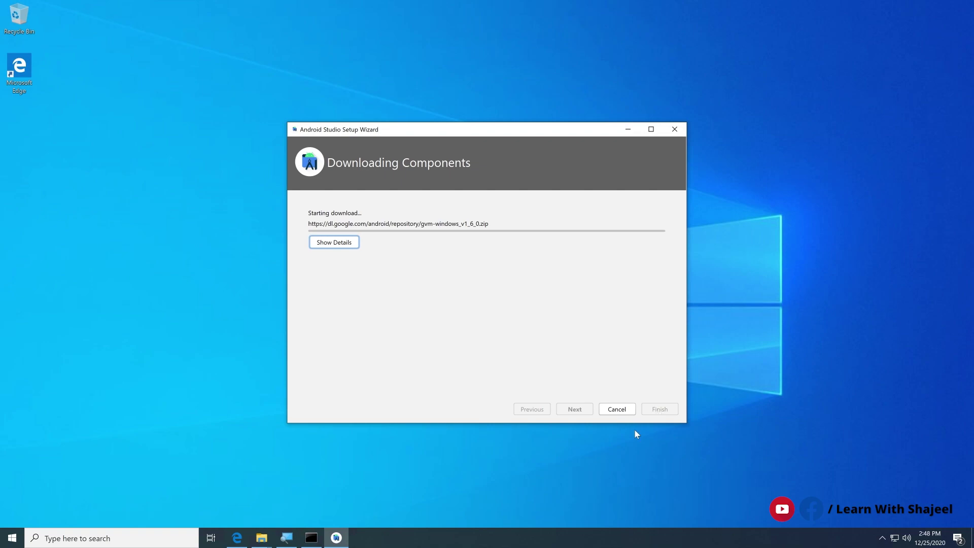
pyautogui.click(330, 243)
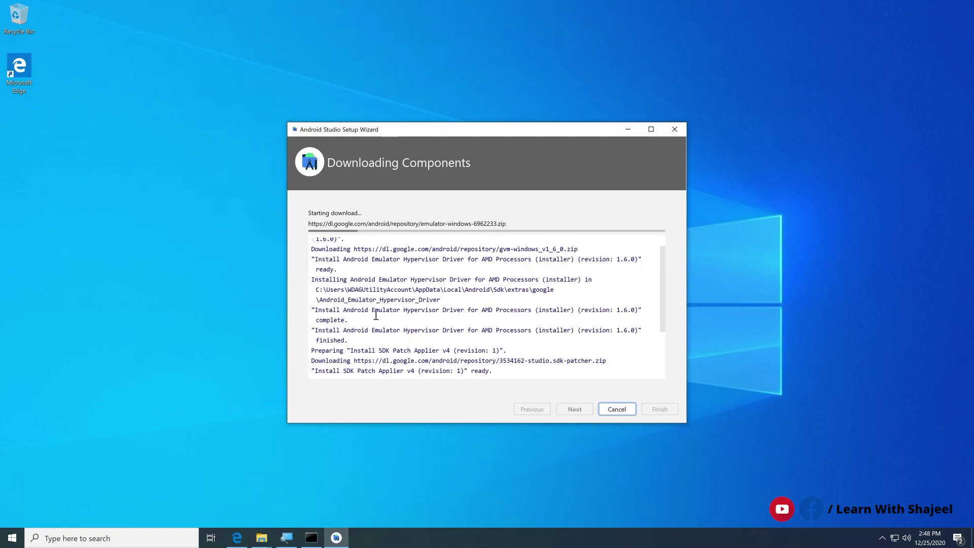
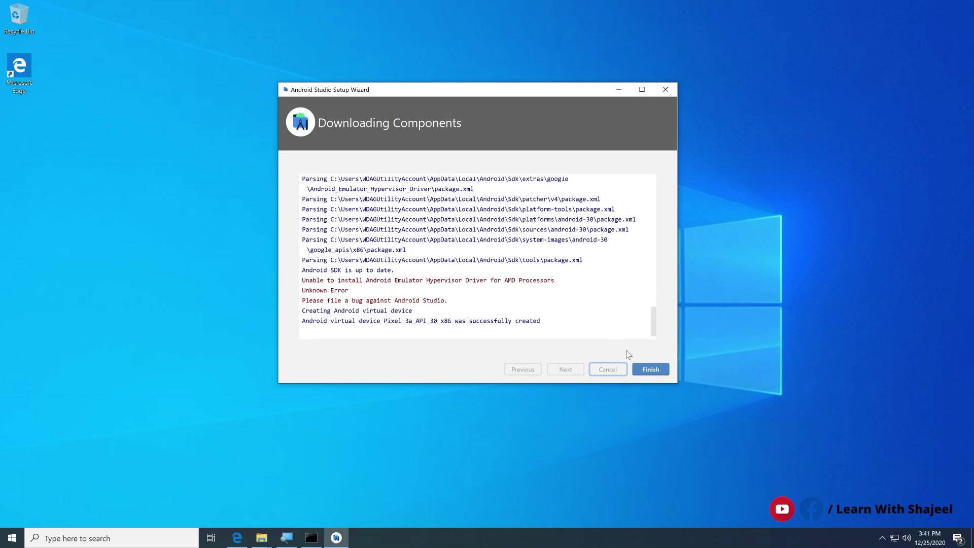
pyautogui.click(637, 371)
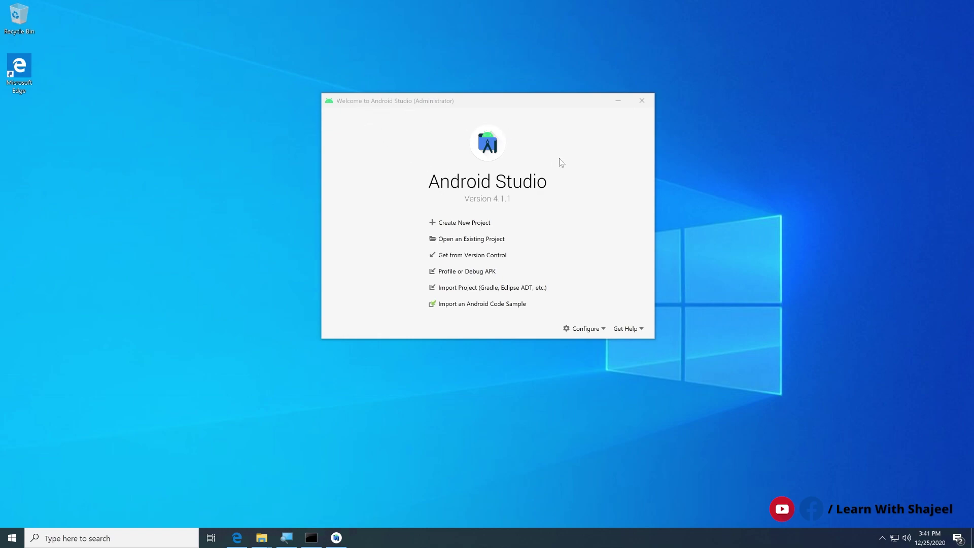
# Close the old Command Prompt window and run flutter doctor in a newly opened one.
pyautogui.click(311, 537)
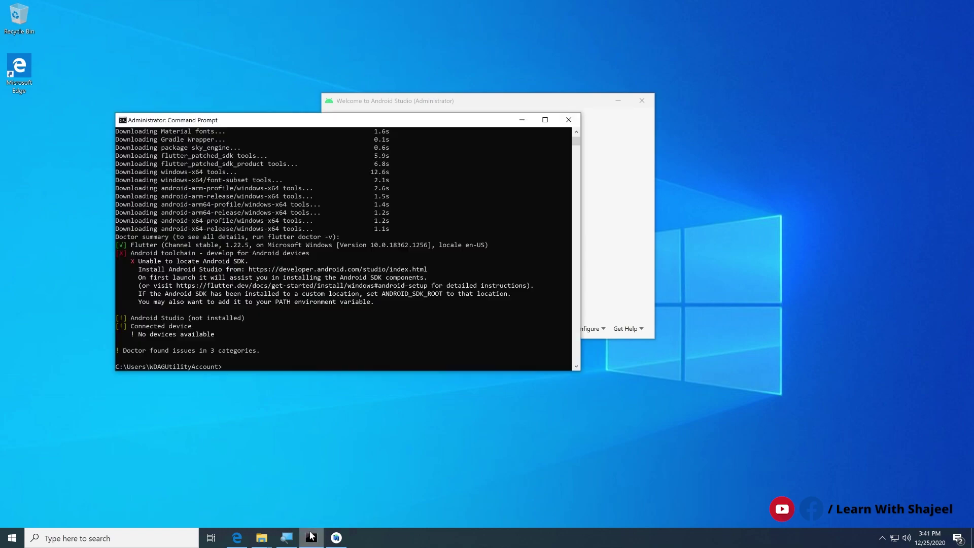
pyautogui.click(568, 123)
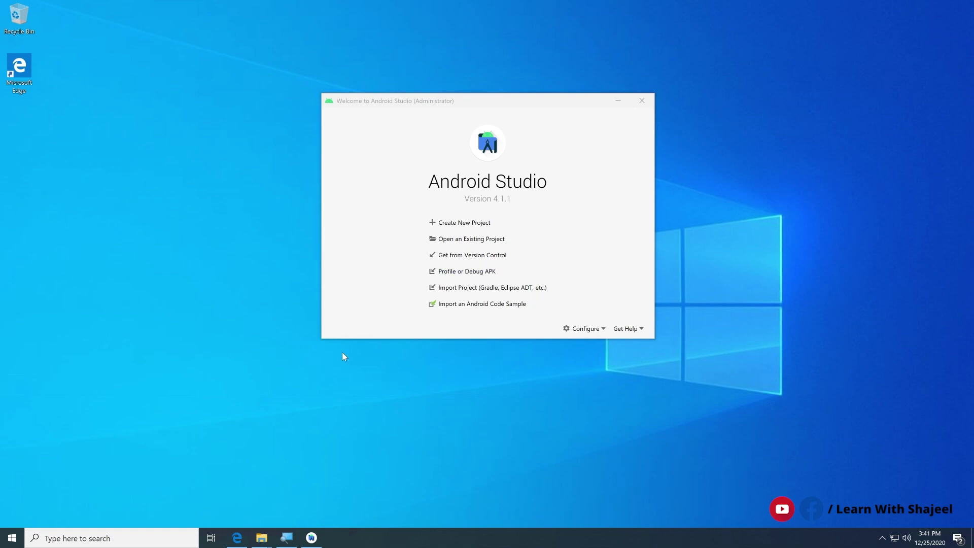
pyautogui.click(178, 531)
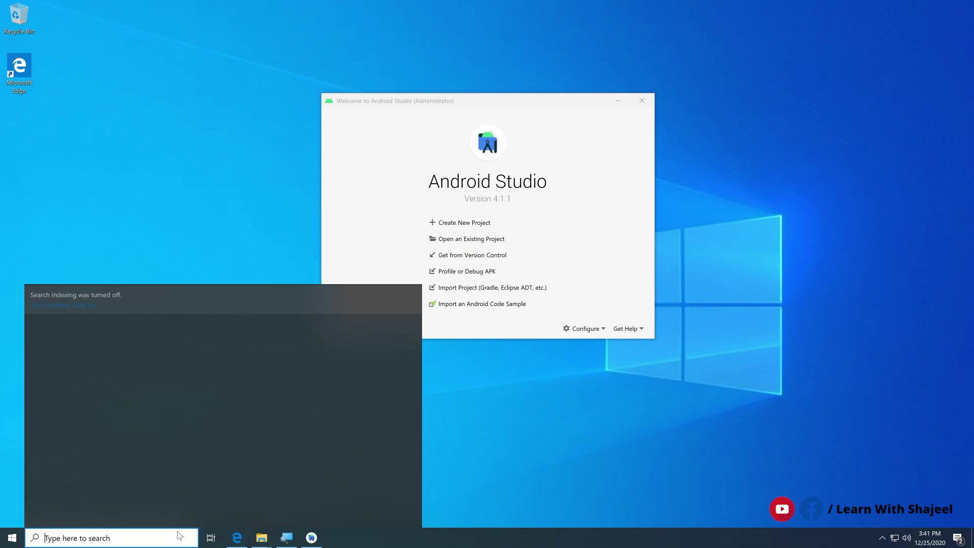
pyautogui.write('cmd')
pyautogui.press('Escape')
pyautogui.write('flu')
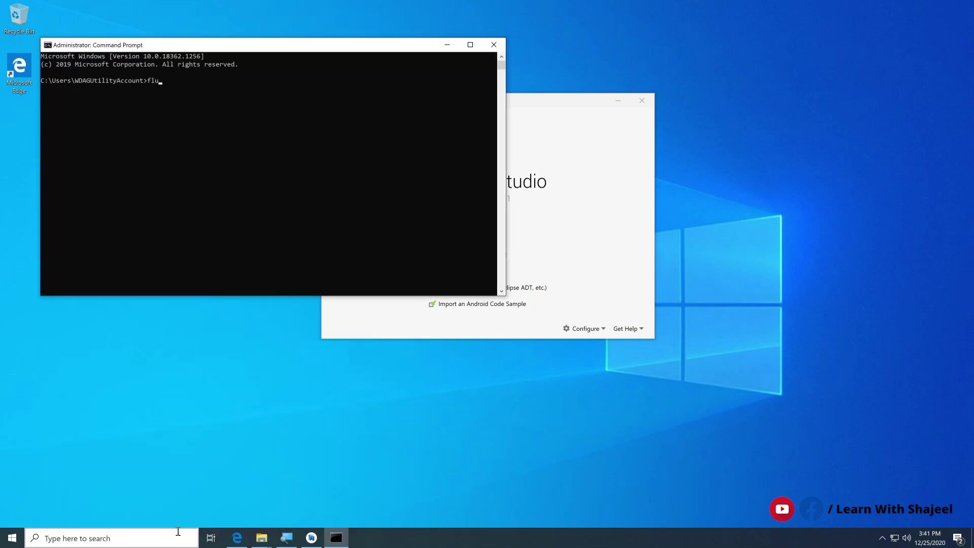
pyautogui.write('tter doctor')
pyautogui.press('Return')
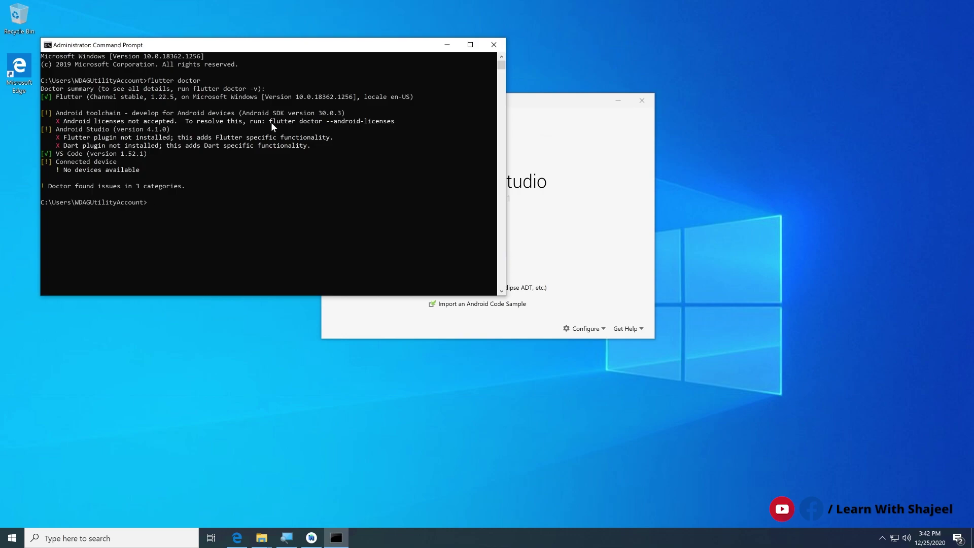
# Copy the suggested licence command from the flutter doctor output and run flutter doctor --android-licenses.
pyautogui.moveTo(270, 121); pyautogui.dragTo(409, 126)
pyautogui.press('cmd+c')
pyautogui.rightClick(406, 126)
pyautogui.moveTo(270, 121); pyautogui.dragTo(282, 120)
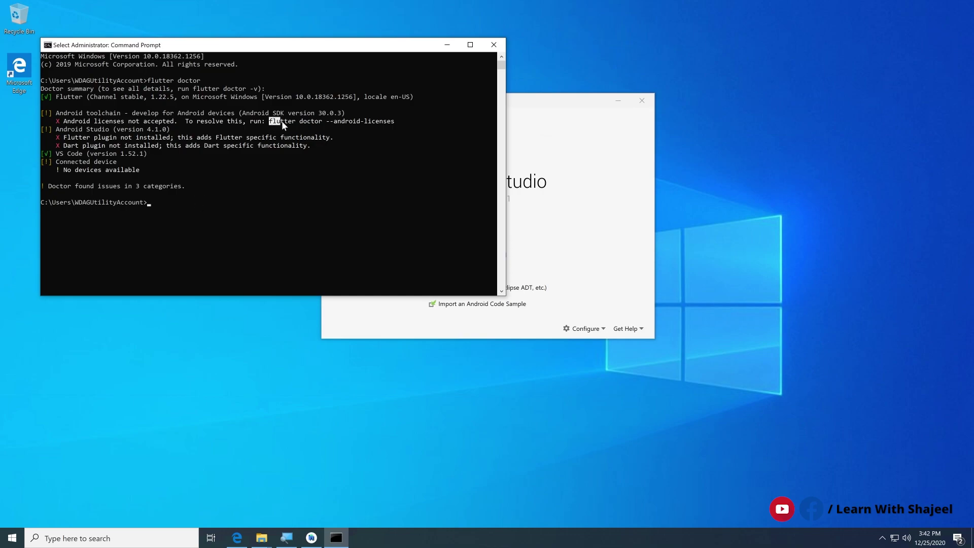
pyautogui.rightClick(257, 217)
pyautogui.click(188, 205)
pyautogui.rightClick(188, 205)
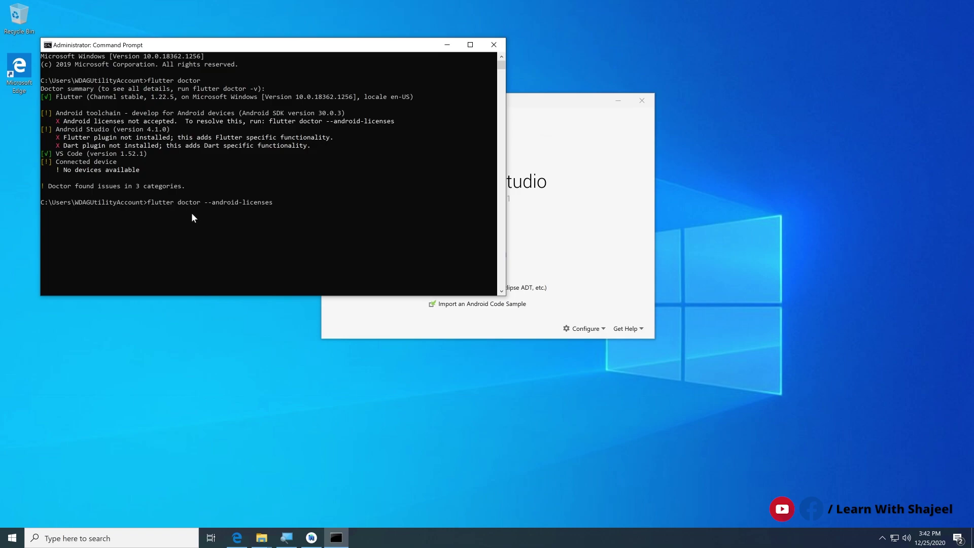
pyautogui.press('Return')
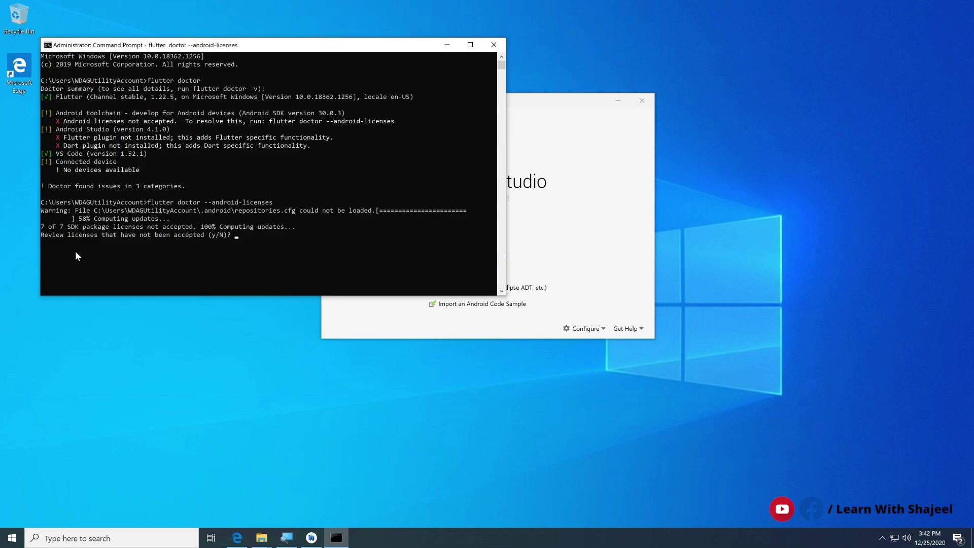
# Answer y to review and accept every Android SDK package licence, and run flutter doctor again.
pyautogui.write('y')
pyautogui.press('Return')
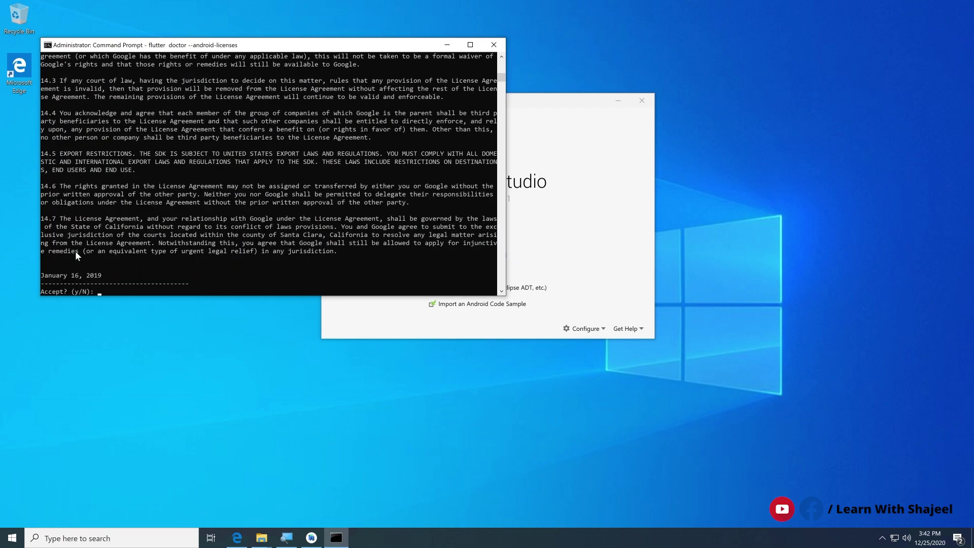
pyautogui.write('y')
pyautogui.press('Return')
pyautogui.write('y')
pyautogui.press('Return')
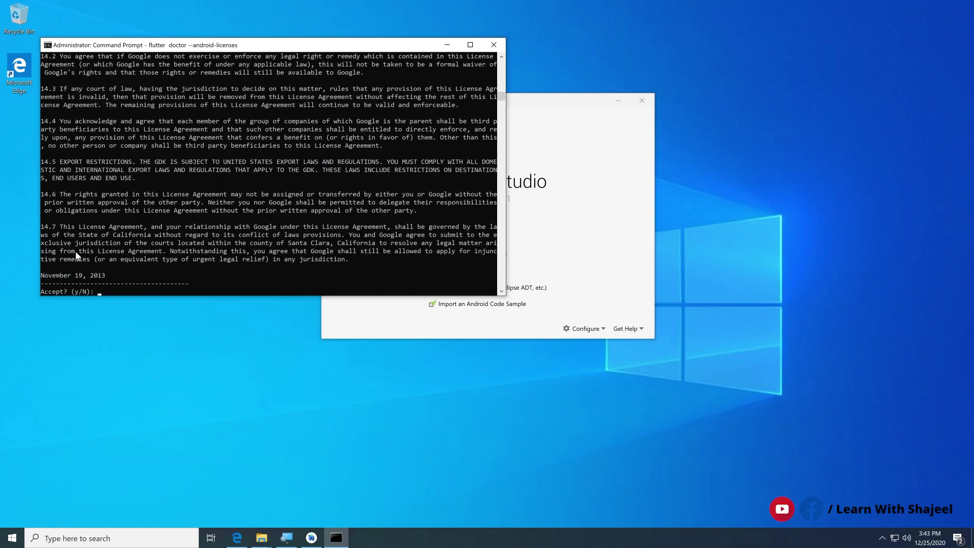
pyautogui.write('y')
pyautogui.press('Return')
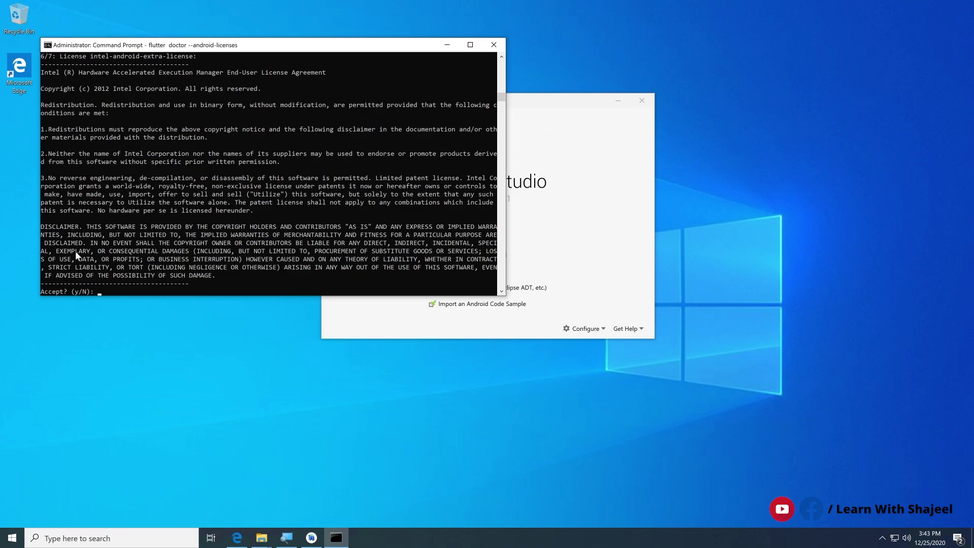
pyautogui.write('y')
pyautogui.press('Return')
pyautogui.write('y')
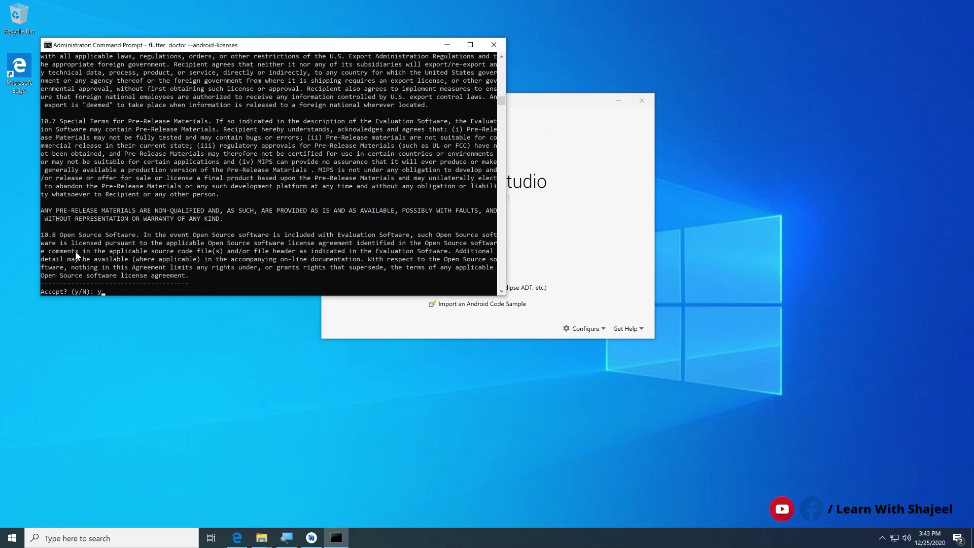
pyautogui.press('Return')
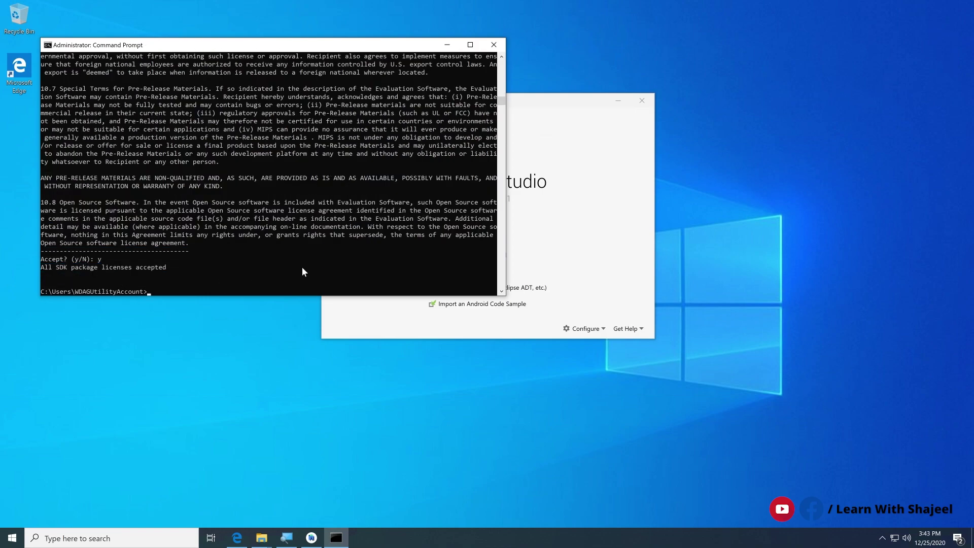
pyautogui.write('flutter doctor')
pyautogui.press('Return')
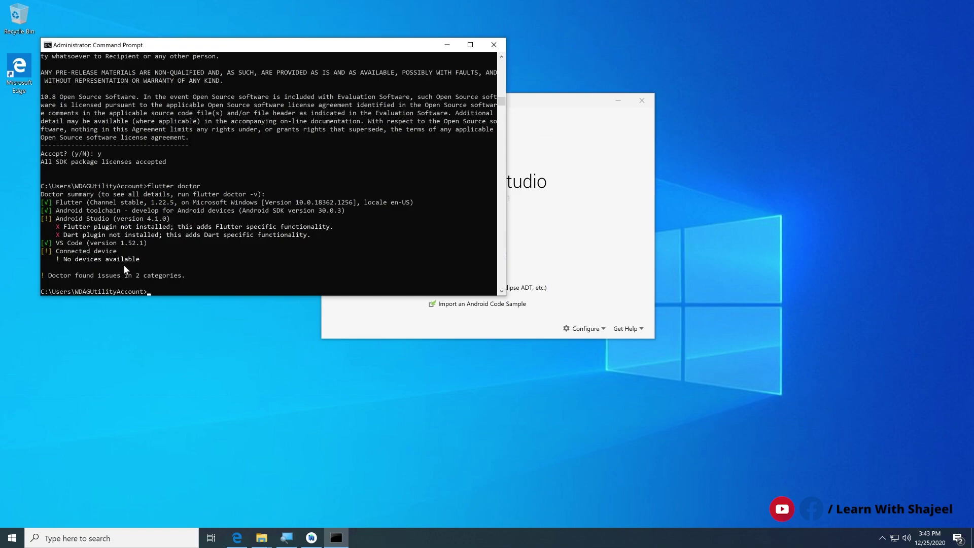
# Install the Flutter plugin in Android Studio together with its required Dart plugin, and restart the IDE.
pyautogui.click(345, 320)
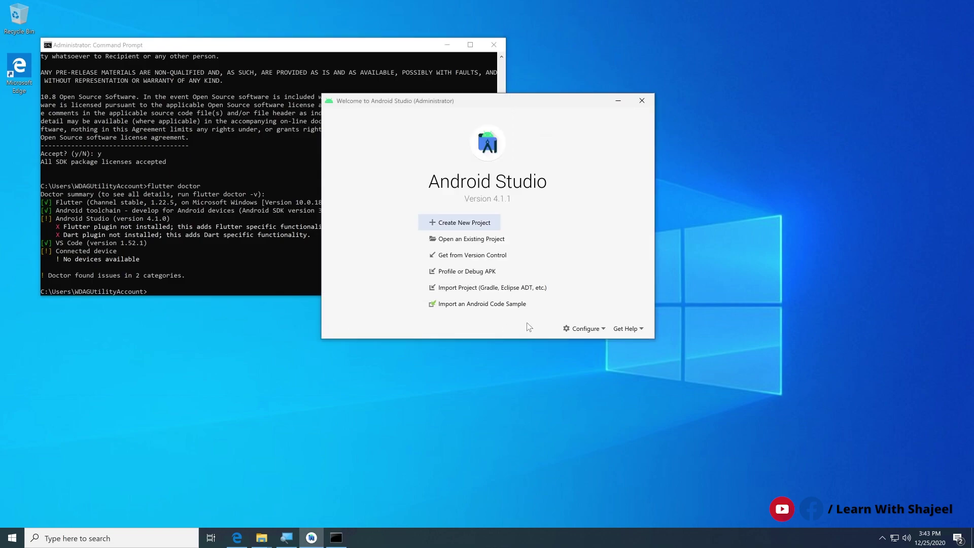
pyautogui.click(574, 330)
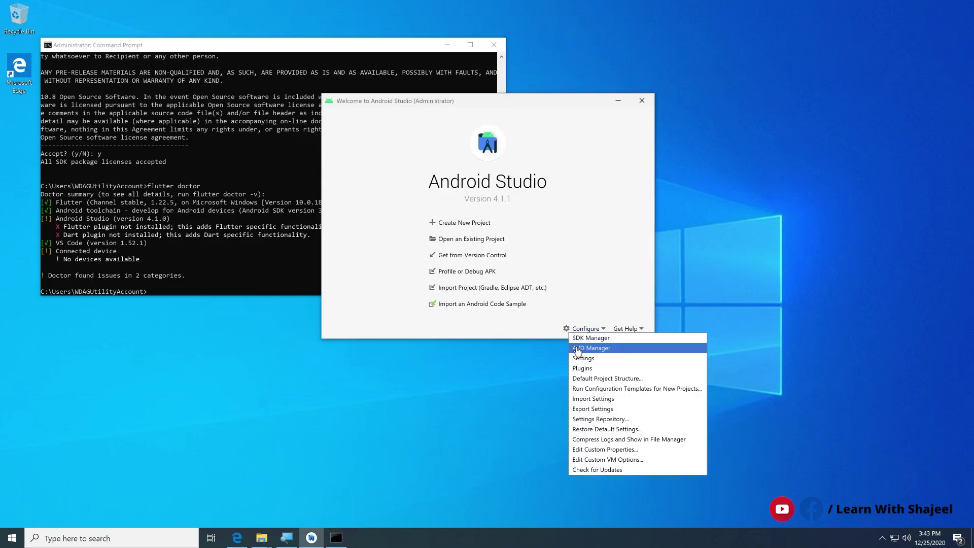
pyautogui.click(585, 365)
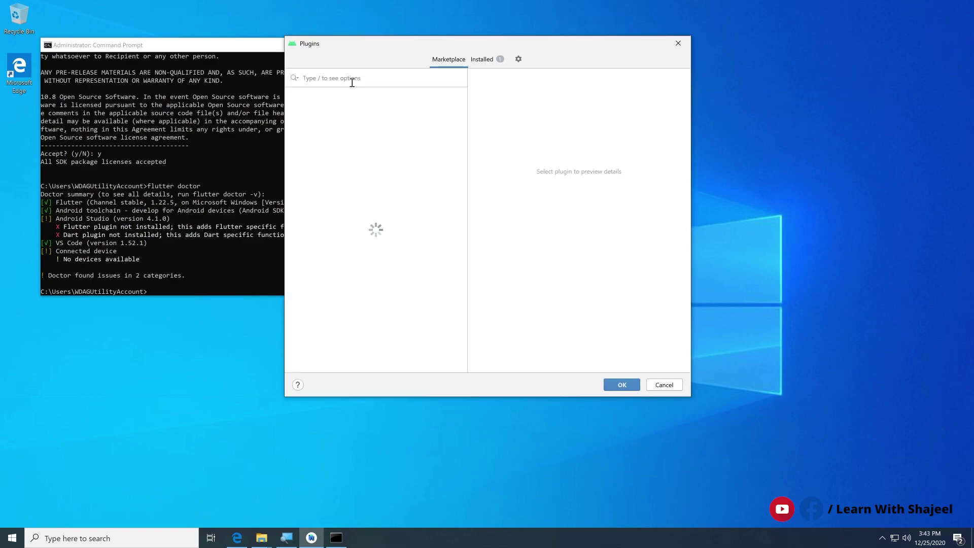
pyautogui.write('flutter')
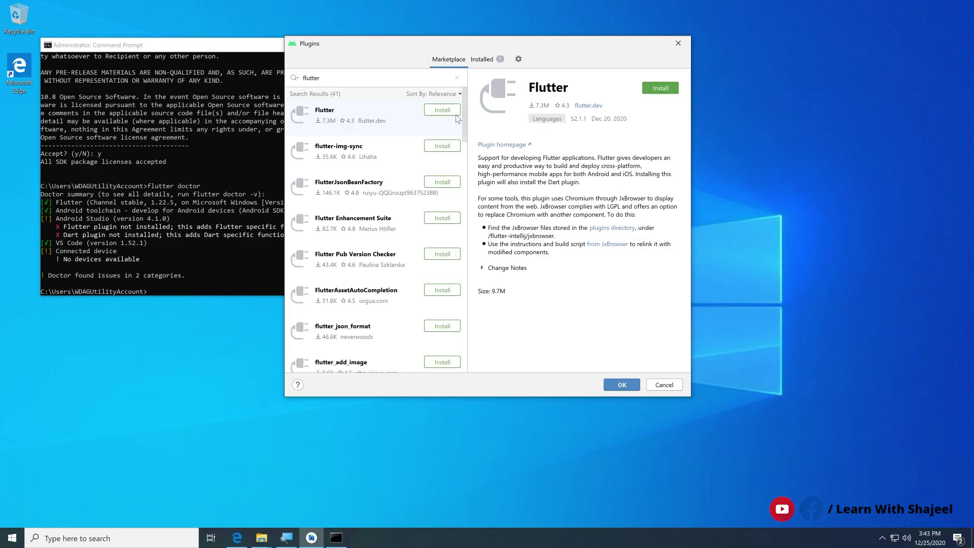
pyautogui.click(456, 113)
pyautogui.click(466, 243)
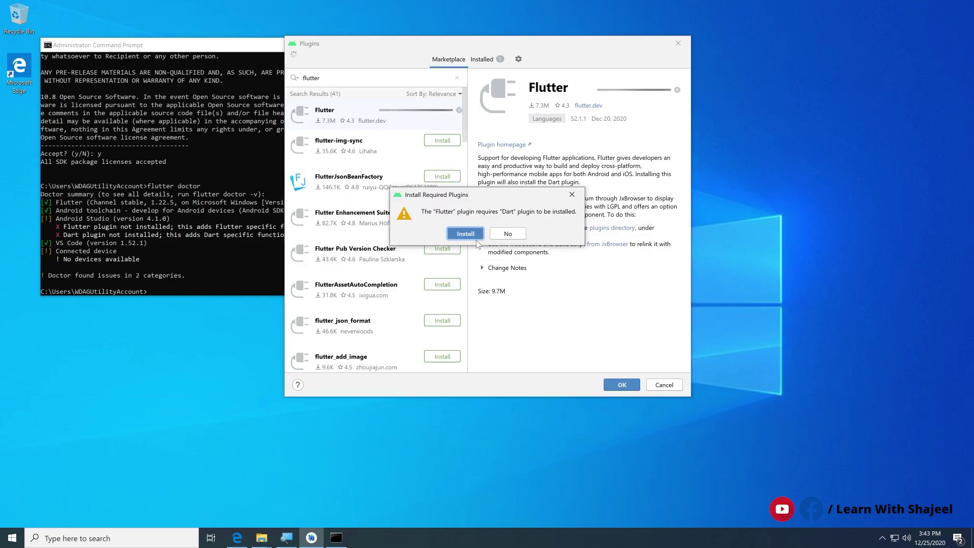
pyautogui.click(463, 296)
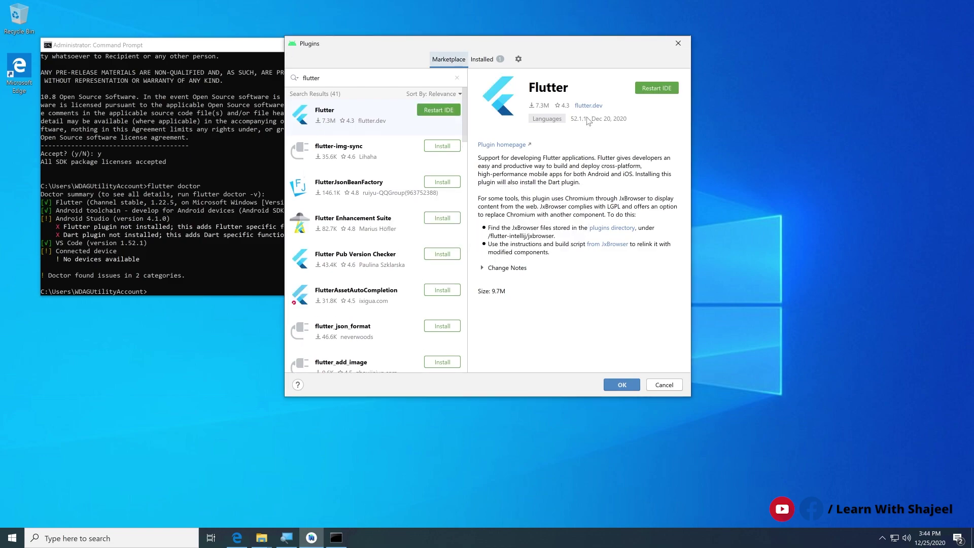
pyautogui.click(651, 89)
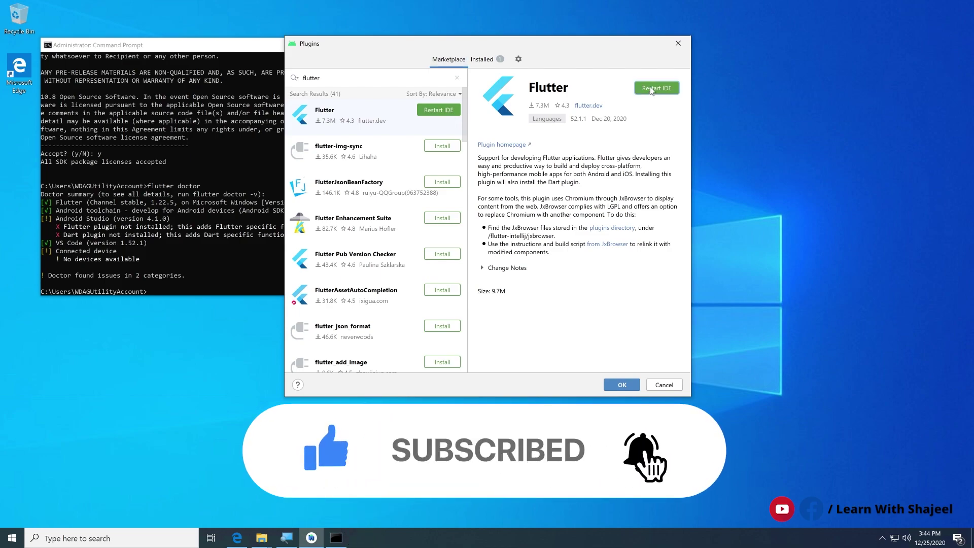
pyautogui.click(479, 235)
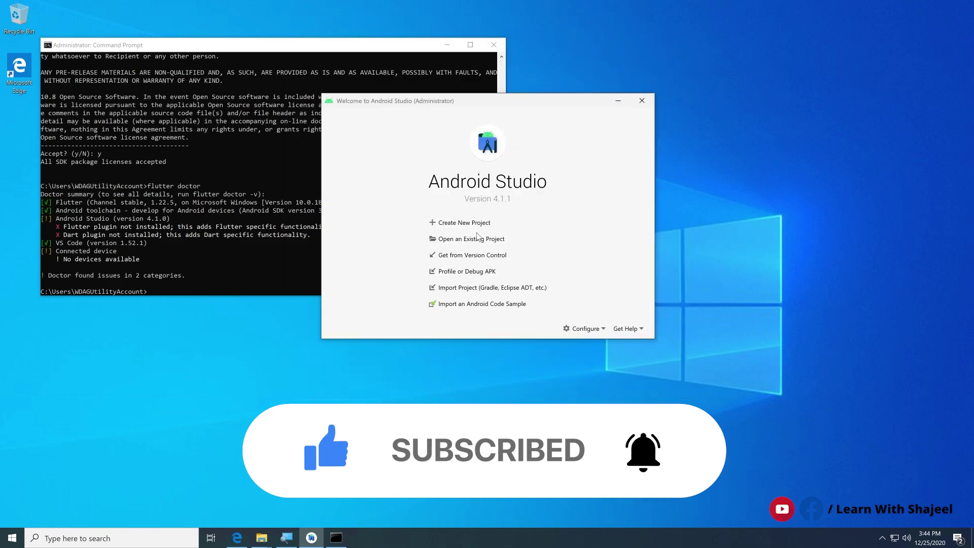